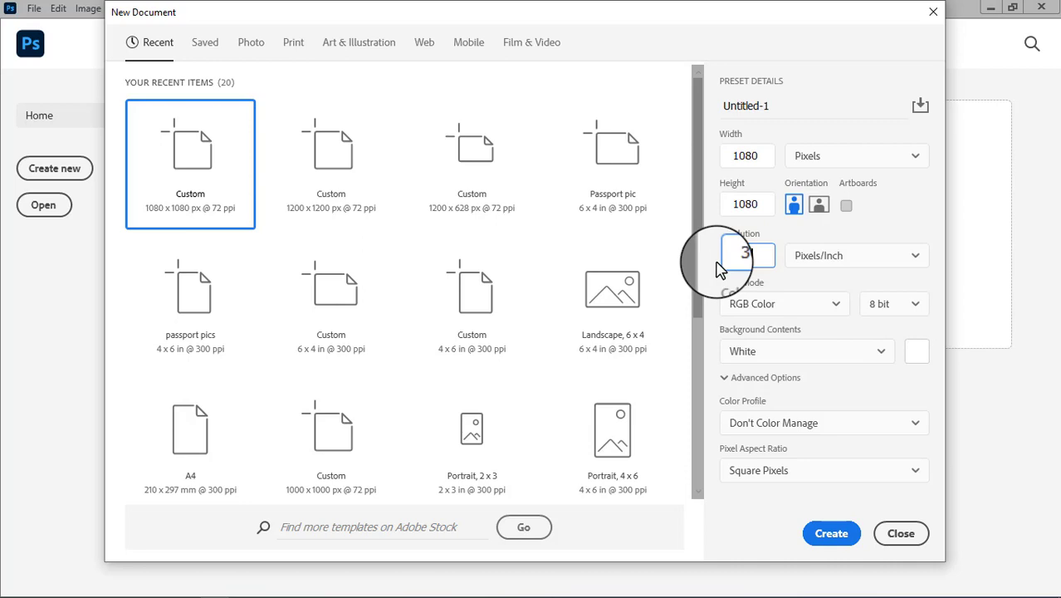
Create a new 1080 × 1080 px document with the resolution set to 300 pixels/inch.
type("00")
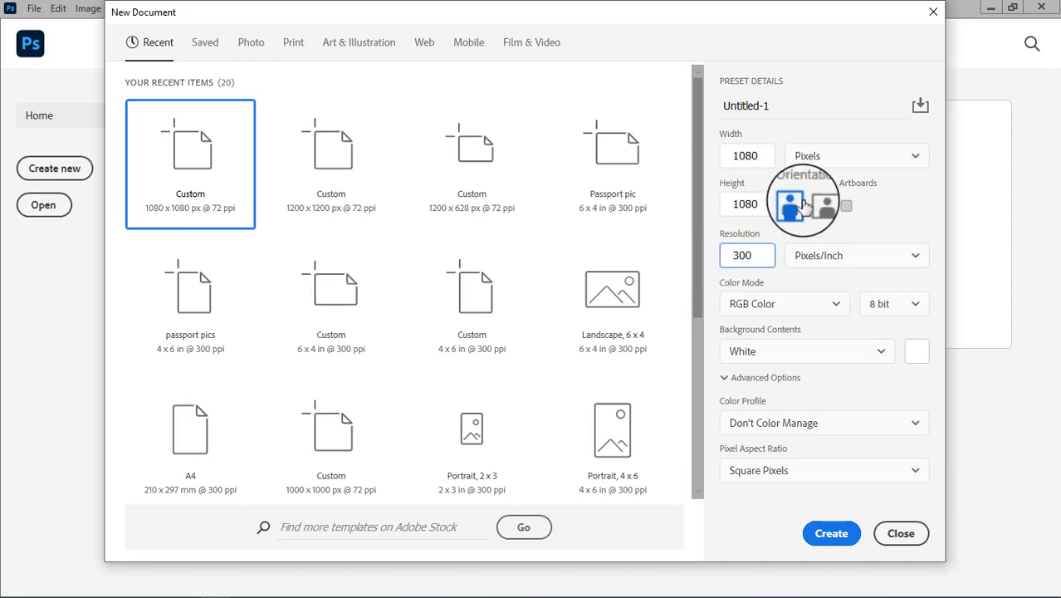
left_click(834, 535)
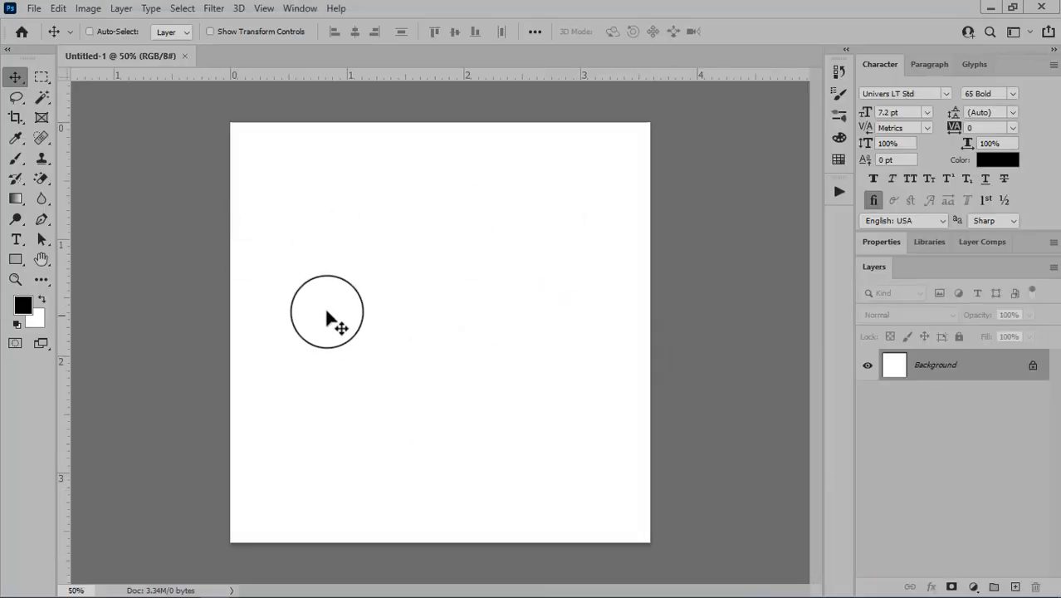
Add a Solid Color fill layer with the color a93a5e over the background.
left_click(977, 588)
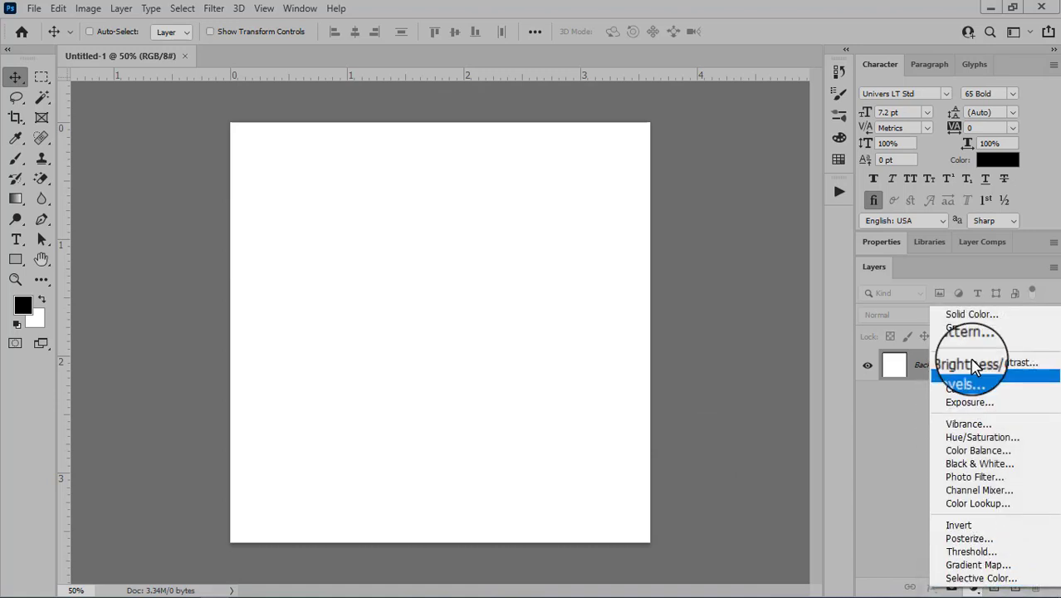
left_click(1017, 322)
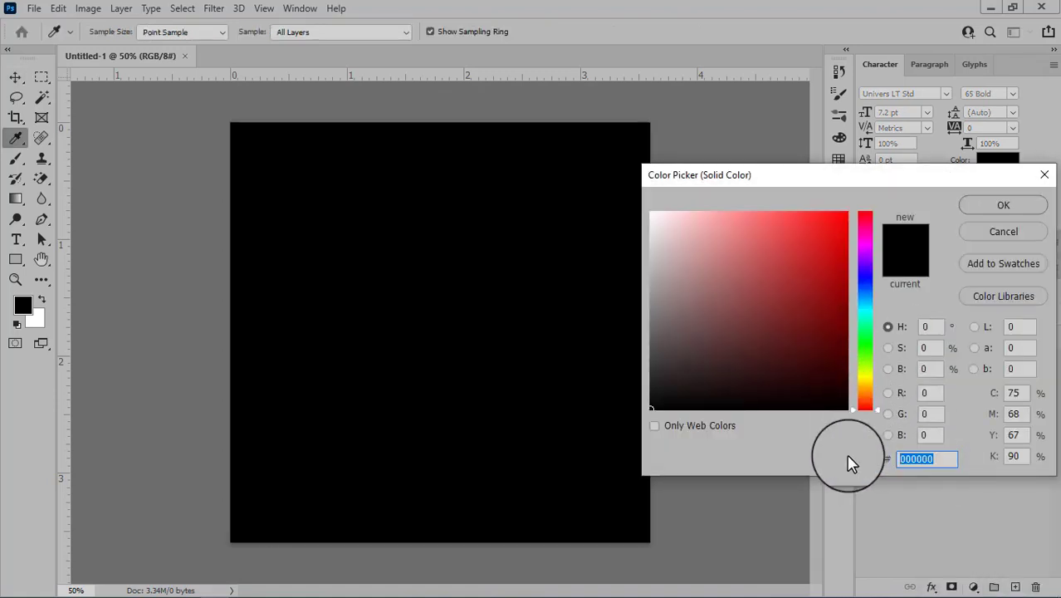
type("a9")
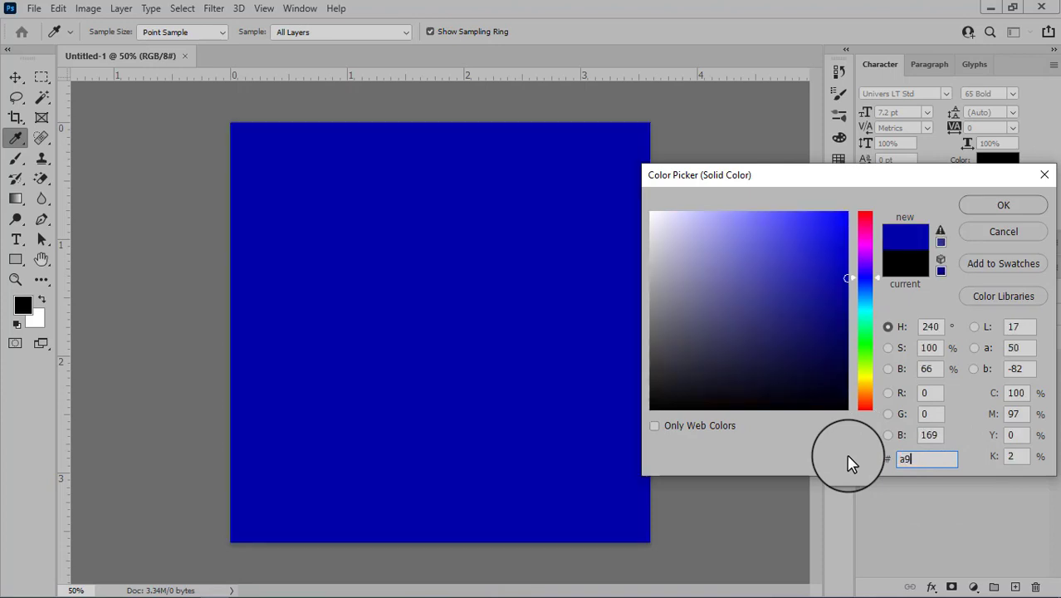
type("3a")
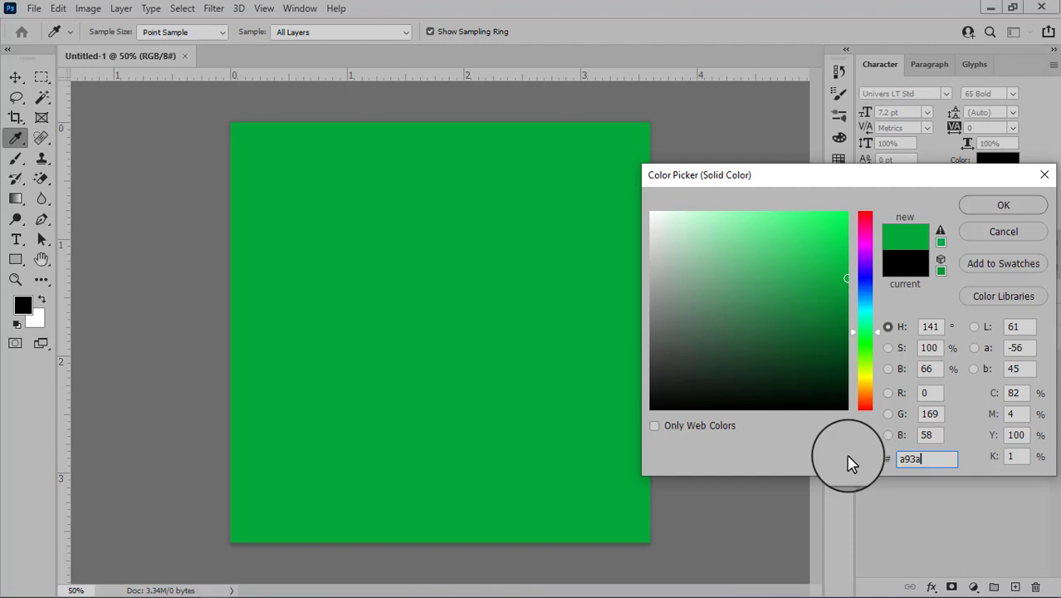
type("5e")
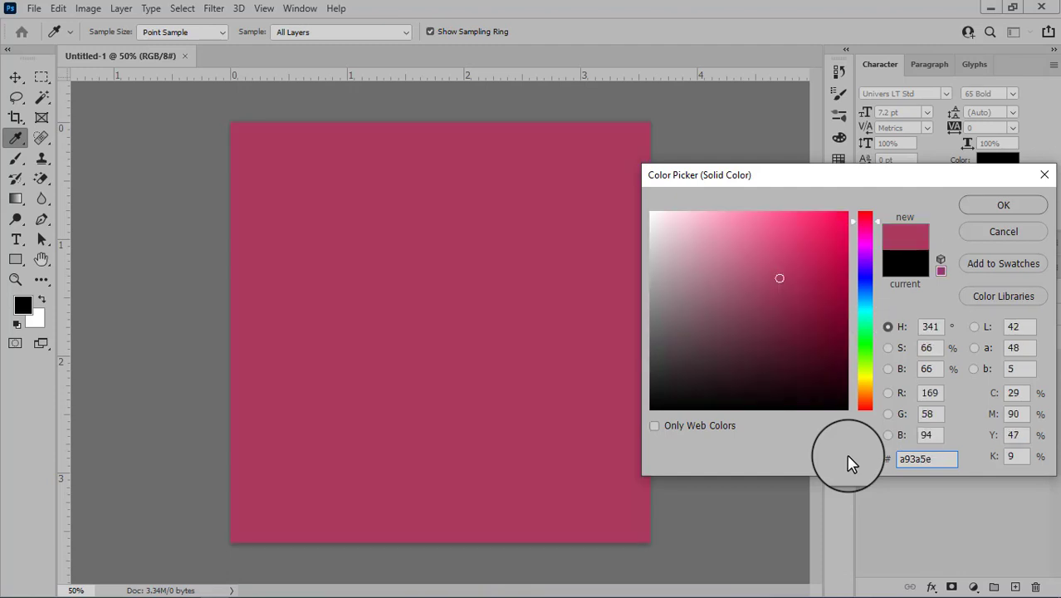
left_click(1001, 207)
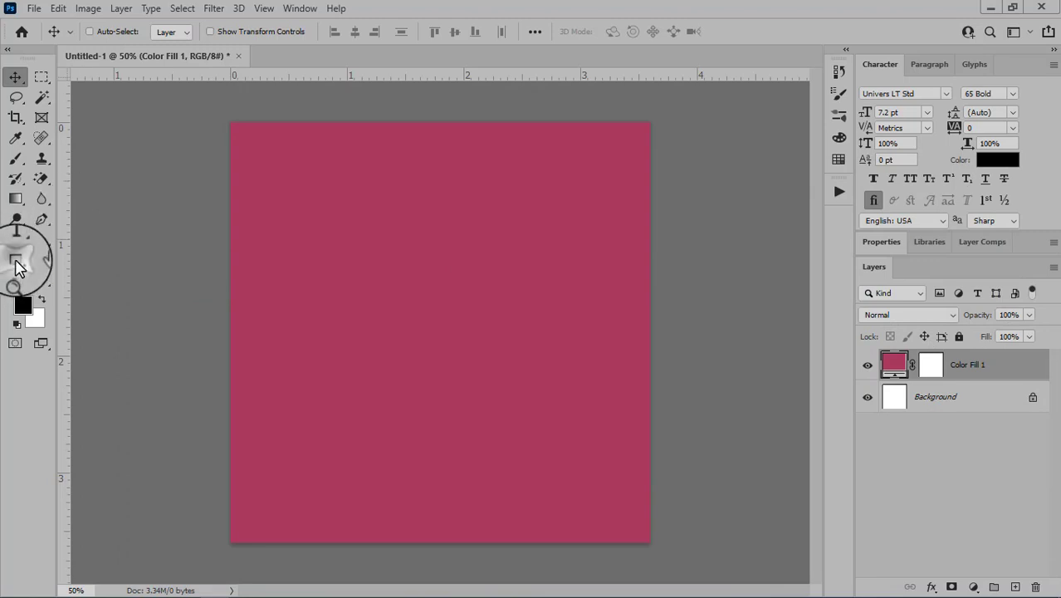
Draw a tall rectangle over the right part of the canvas and widen it to about 1.93 × 3.66 in, extending past the canvas edges.
left_click_drag(19, 265, 124, 255)
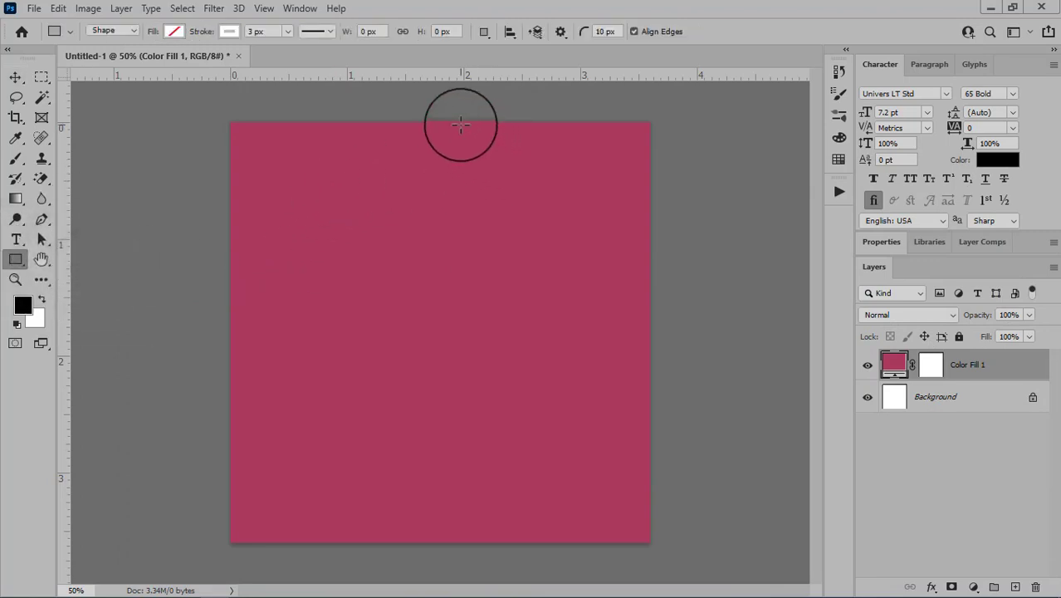
left_click_drag(461, 124, 661, 548)
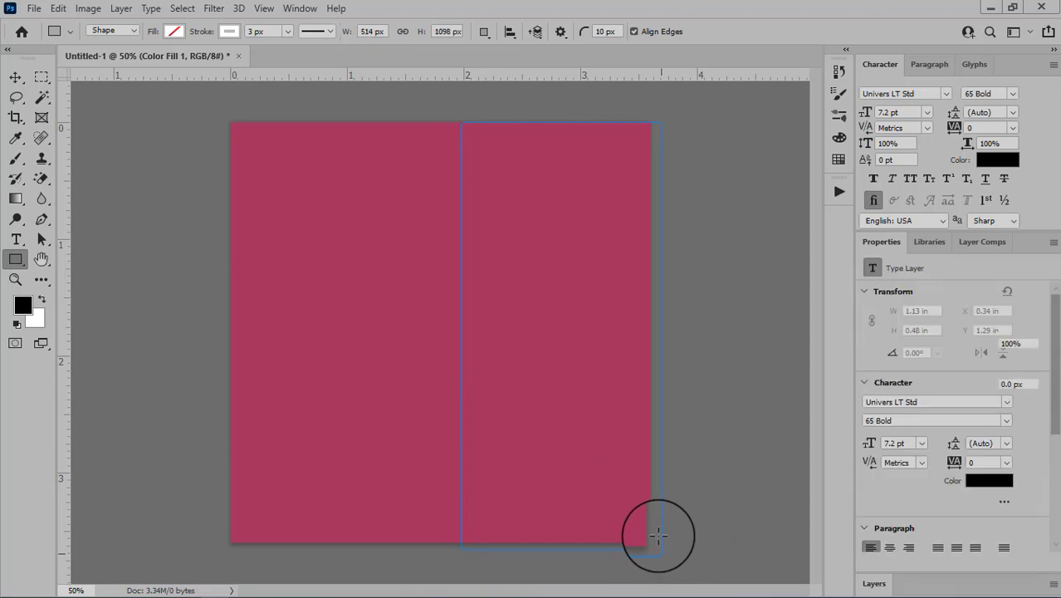
left_click(16, 77)
left_click_drag(461, 309, 424, 335)
key("ctrl+t")
left_click(770, 32)
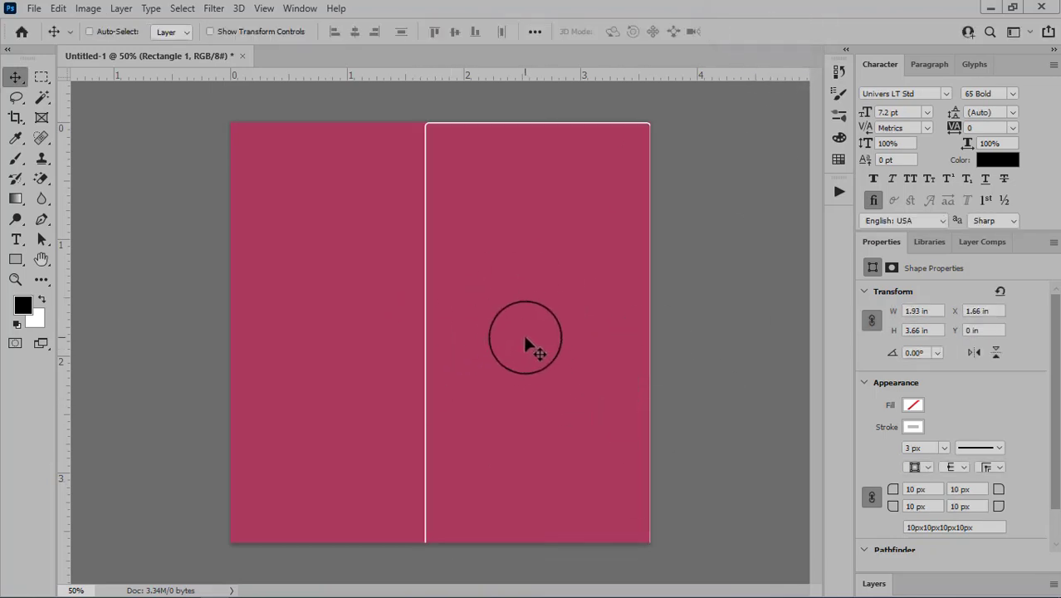
key("Right")
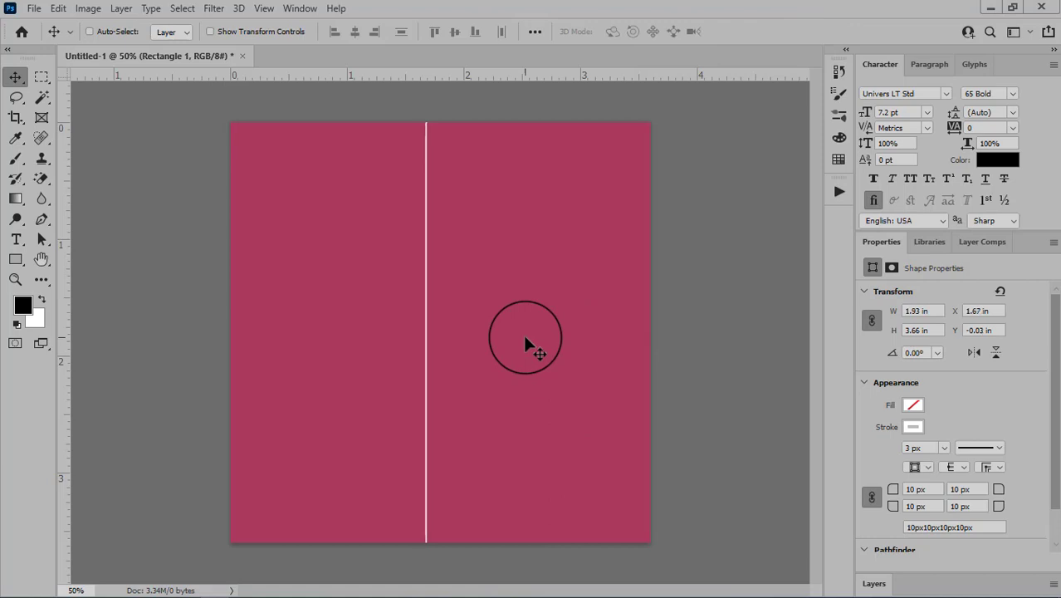
Remove the rectangle's stroke and fill it with the recently used light pink.
left_click(912, 430)
left_click(857, 367)
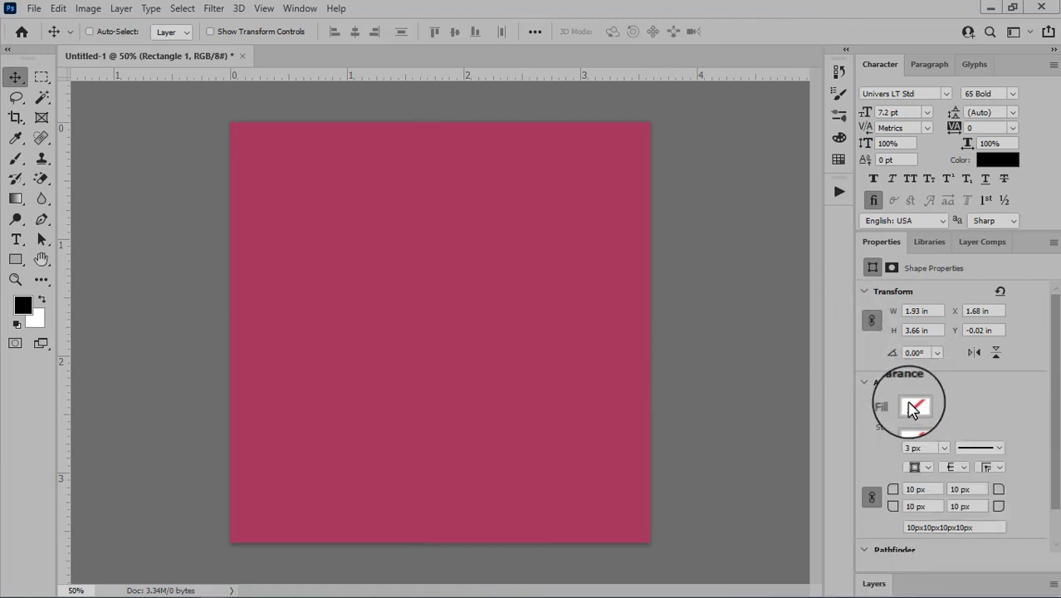
left_click(914, 407)
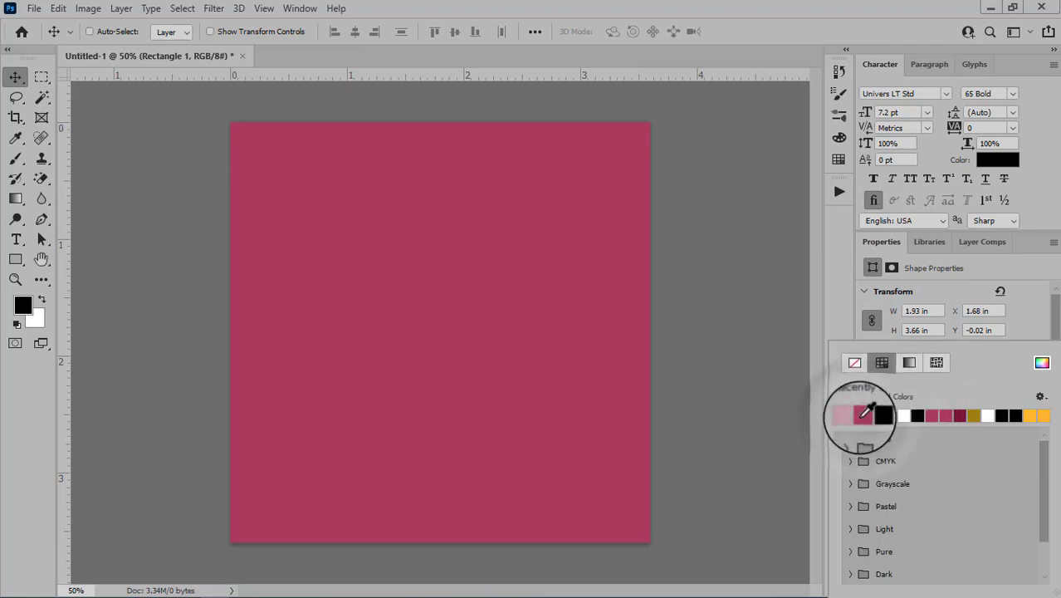
left_click(859, 415)
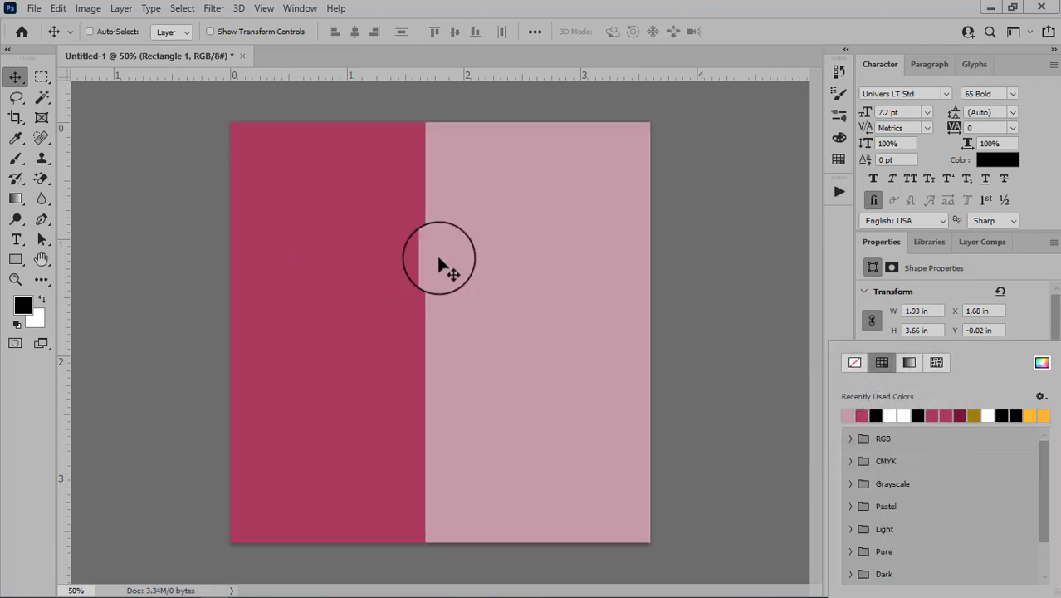
left_click(15, 75)
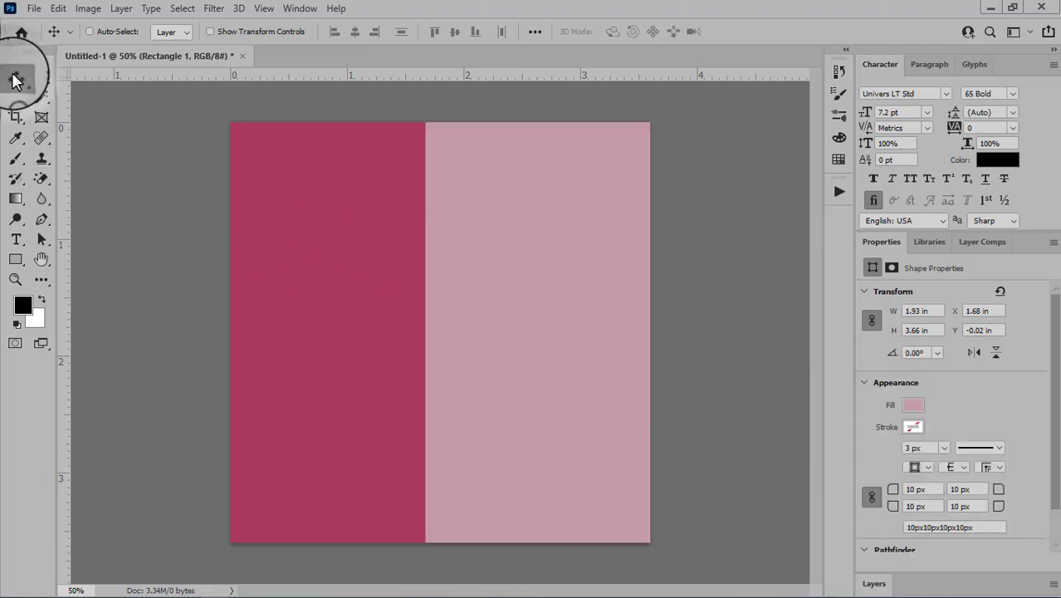
Switch to File Explorer and place the photo of the woman by the pink wall from Downloads over the rectangle.
left_click(873, 583)
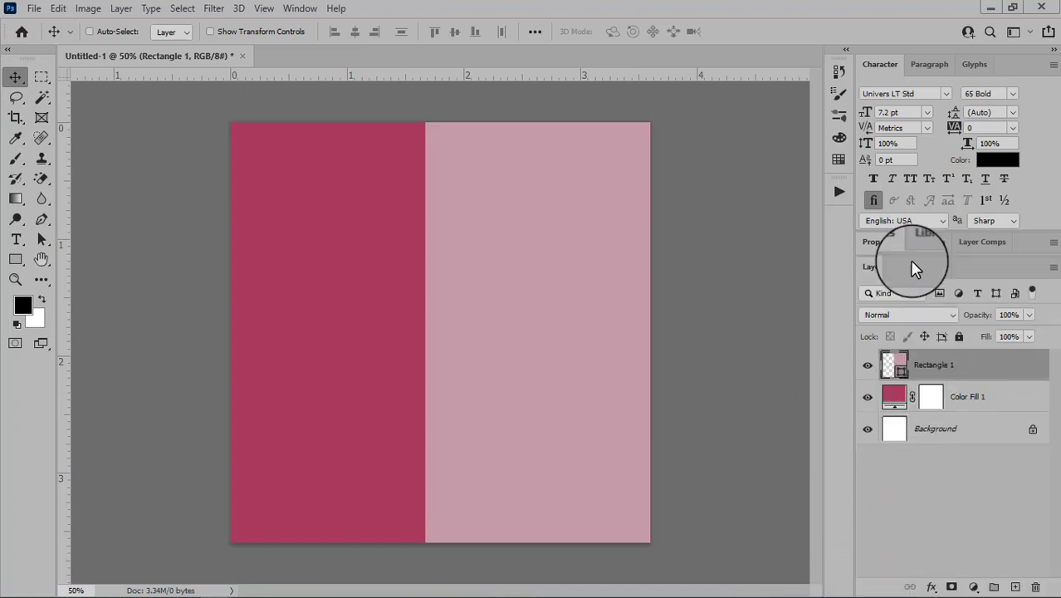
left_click(991, 8)
left_click(18, 38)
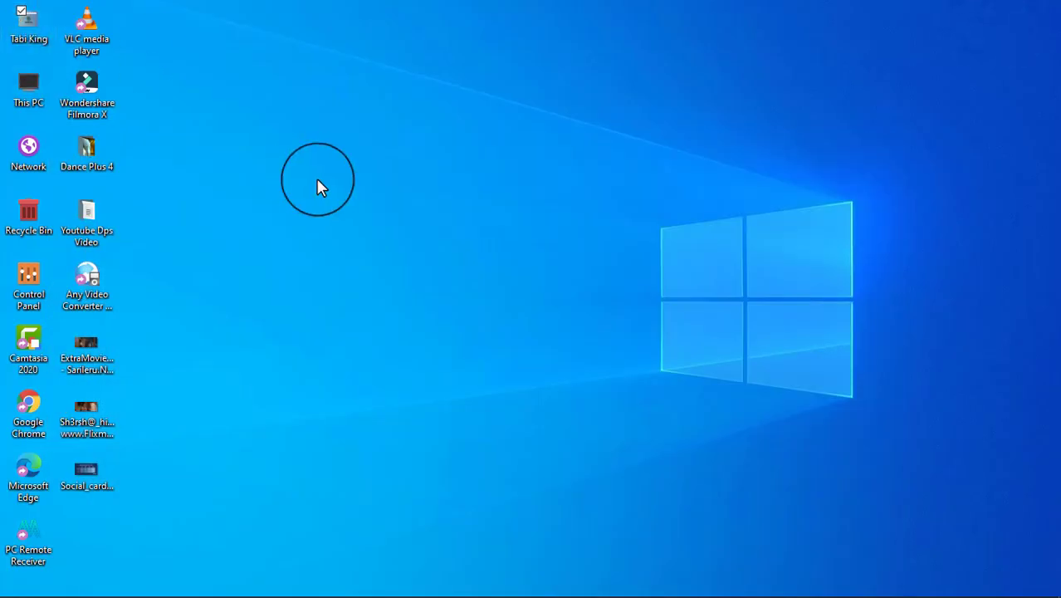
key("Return")
double_click(597, 132)
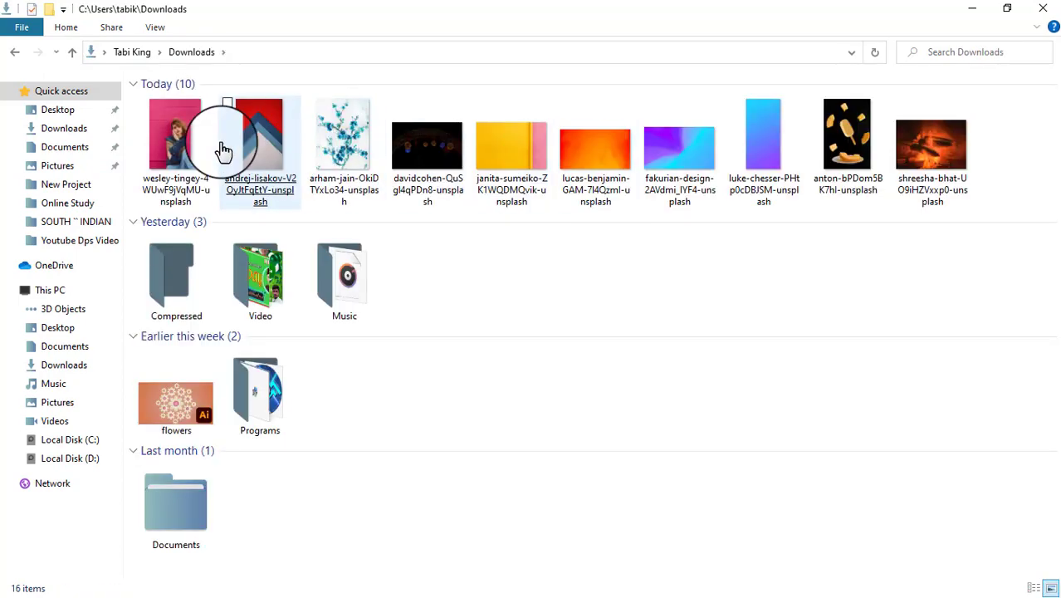
left_click_drag(170, 139, 496, 328)
key("alt+Tab")
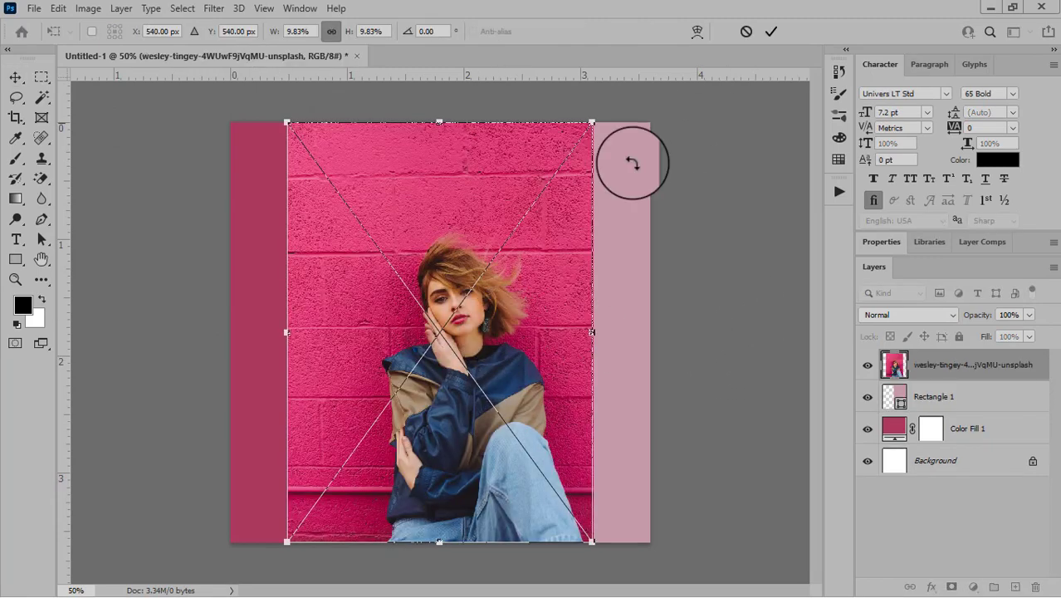
left_click_drag(574, 260, 631, 260)
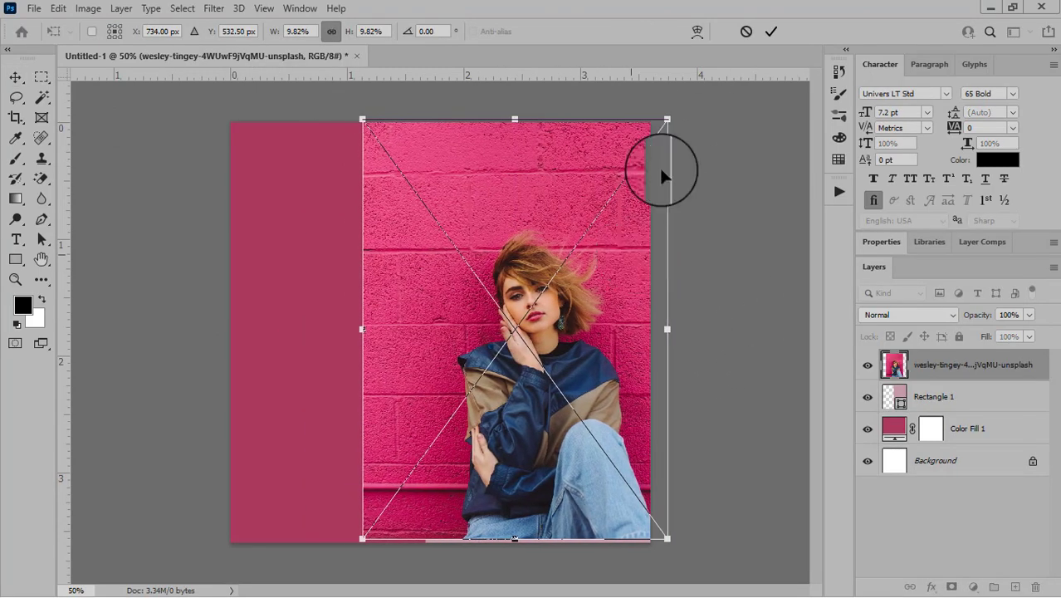
left_click(770, 32)
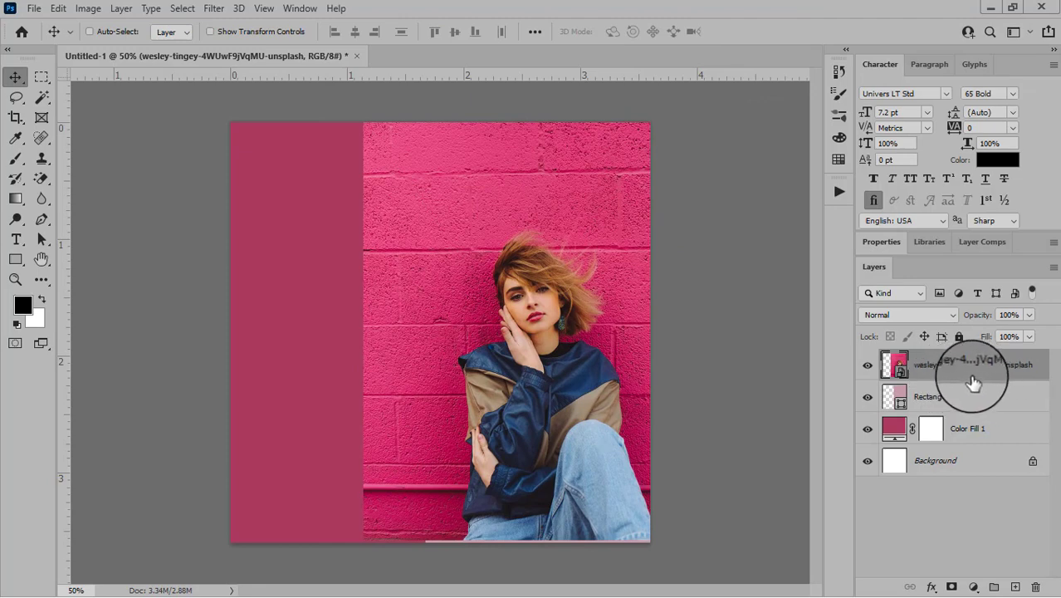
Clip the photo to the rectangle with a clipping mask, and shift and slightly enlarge it to cover the whole rectangle.
right_click(1002, 378)
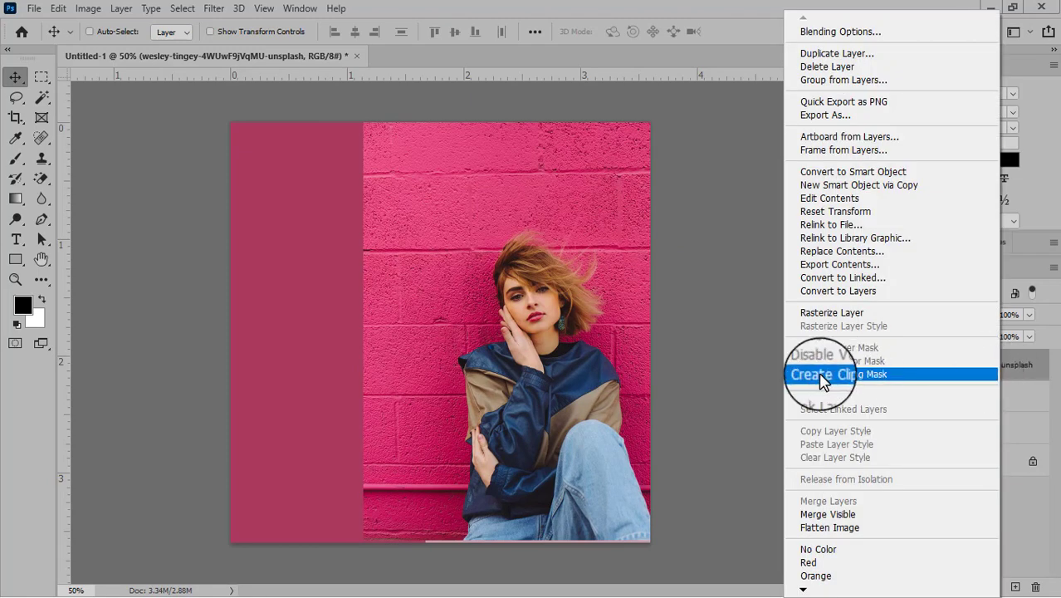
left_click(852, 375)
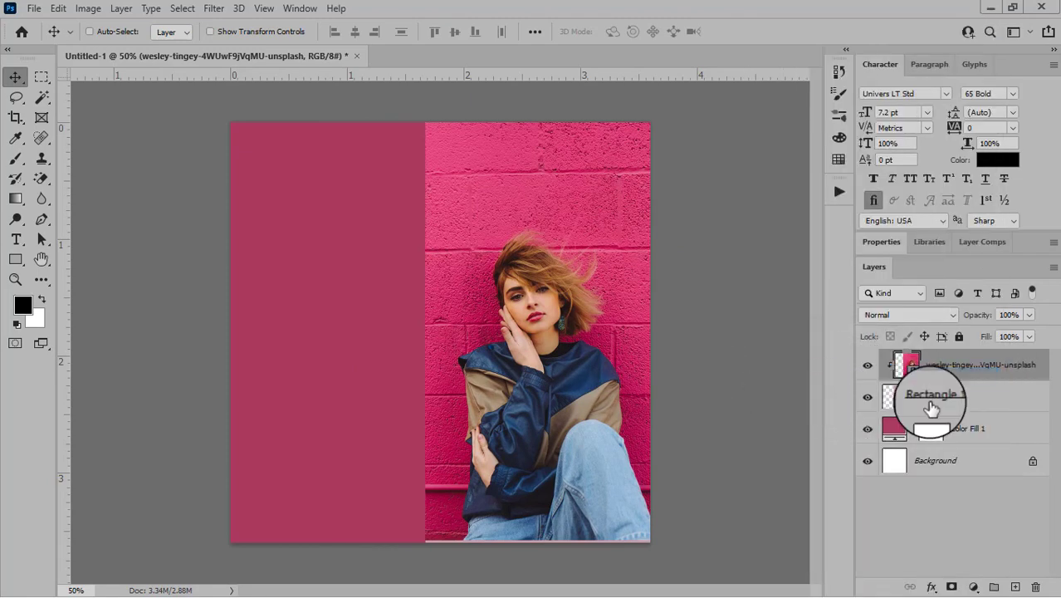
left_click_drag(606, 351, 610, 350)
key("ctrl+t")
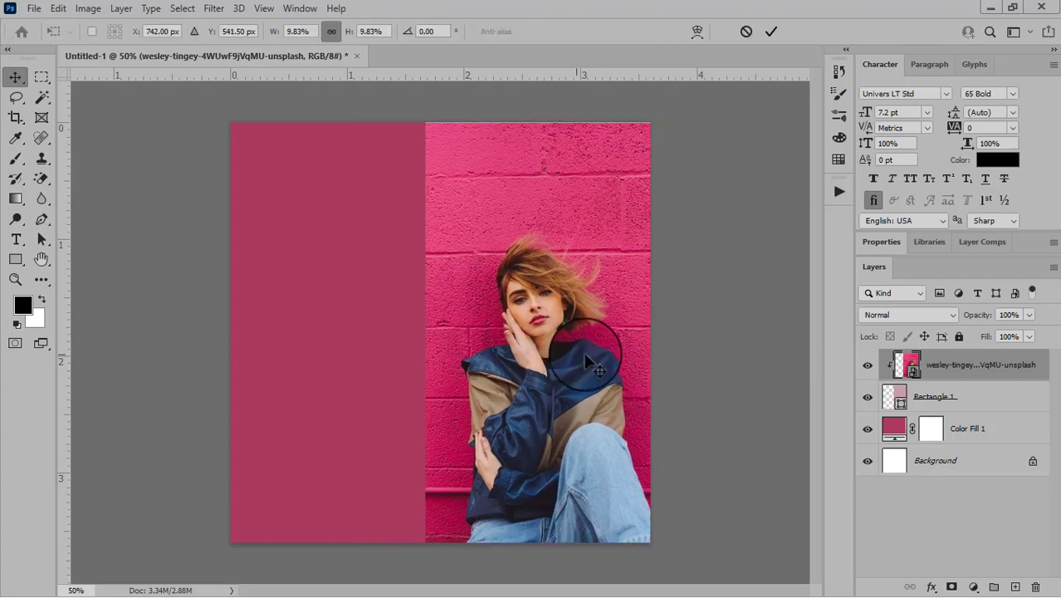
left_click_drag(670, 123, 676, 114)
left_click(772, 33)
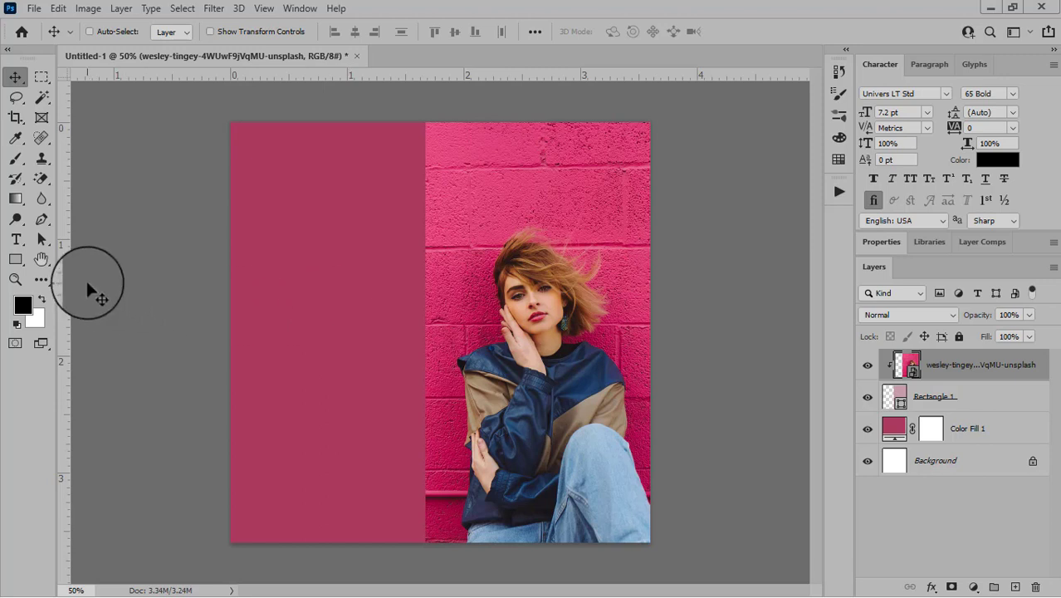
Draw a thin horizontal bar about 504 × 6 px across the plain left panel, with a white fill and no stroke.
left_click(17, 261)
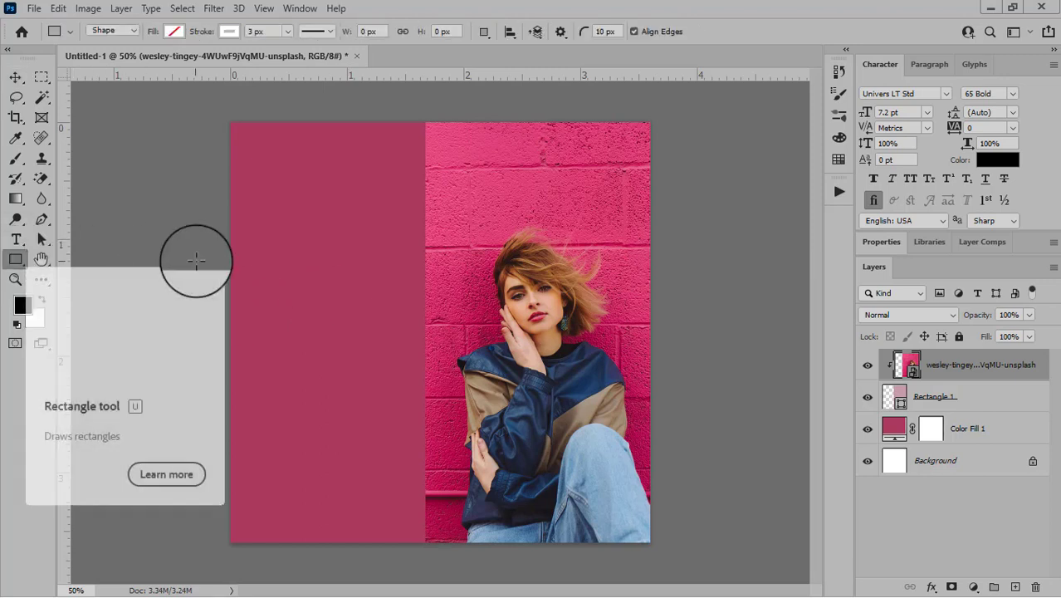
left_click_drag(230, 248, 425, 250)
left_click(912, 433)
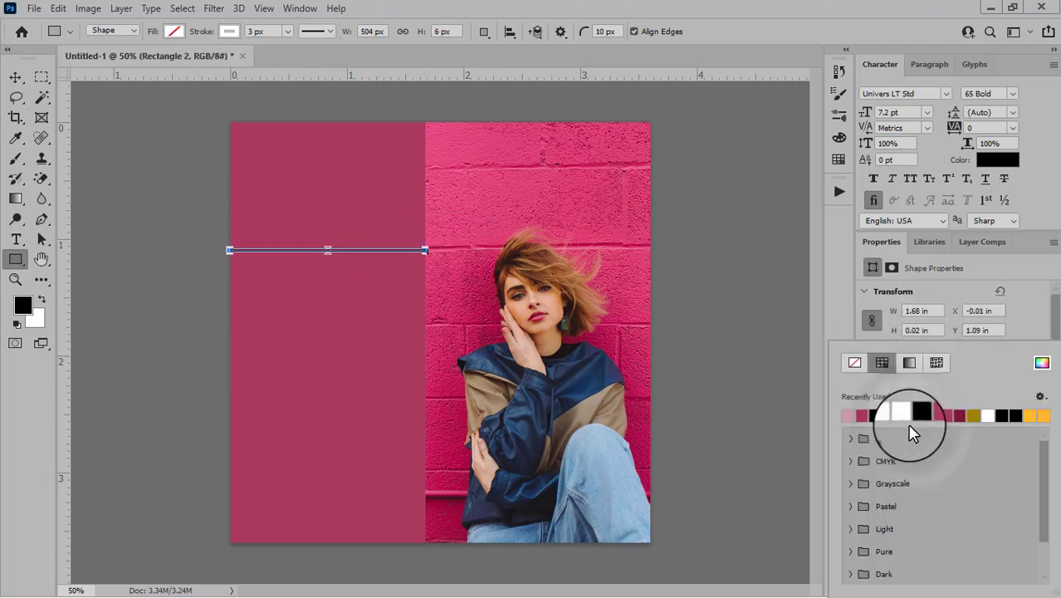
left_click(852, 361)
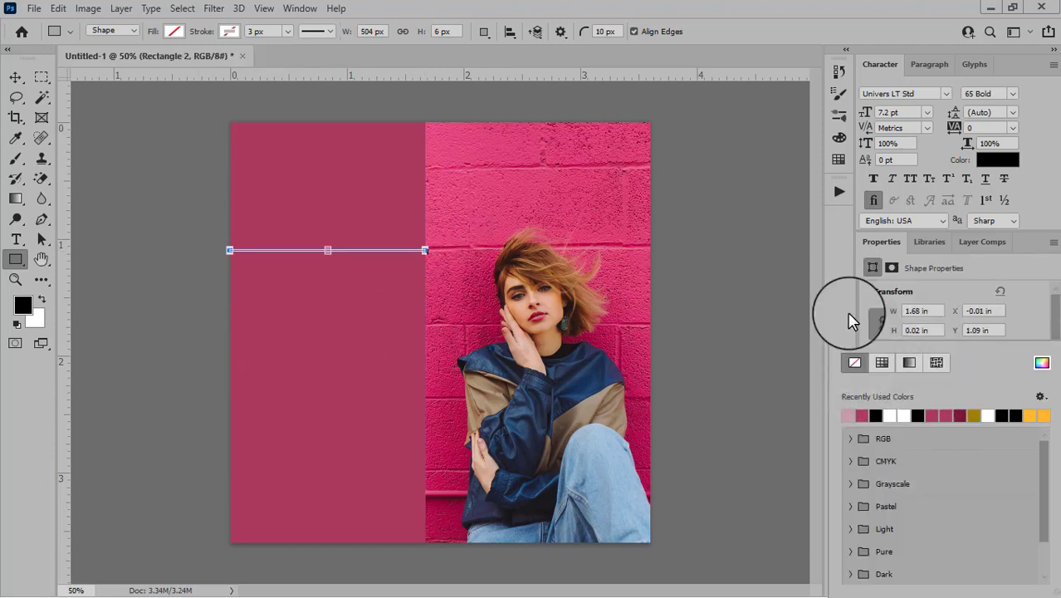
left_click(850, 322)
left_click(912, 410)
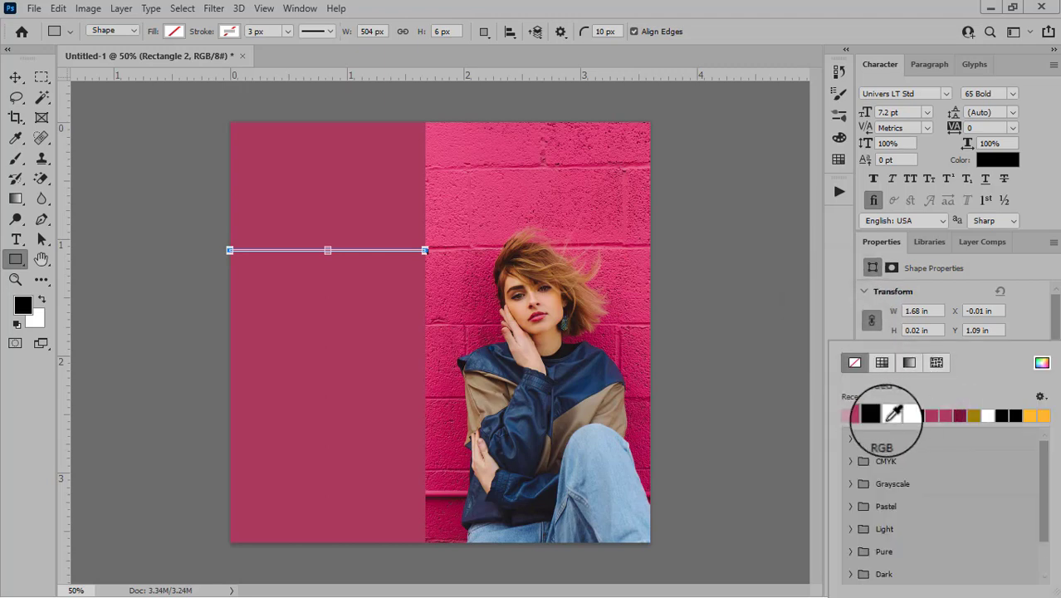
left_click(892, 414)
left_click(833, 291)
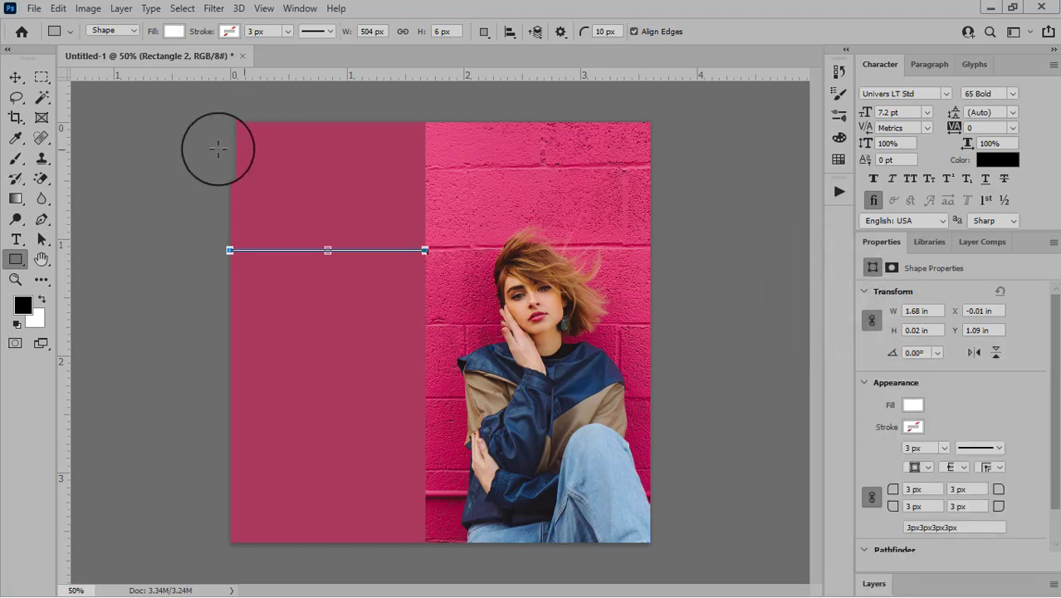
Nudge the white bar up slightly to Y 1.07 in.
left_click(15, 78)
key("Up")
key("Up")
key("Up")
key("Up")
key("Up")
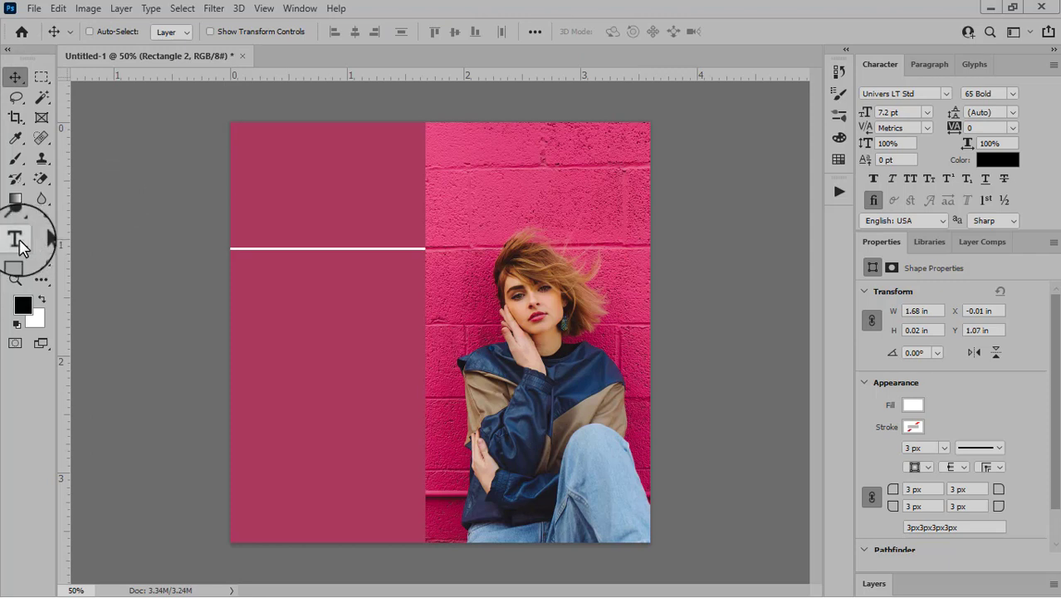
Add the horizontal text "Social" above the white bar in Univers LT Std 65 Bold.
left_click_drag(20, 247, 69, 247)
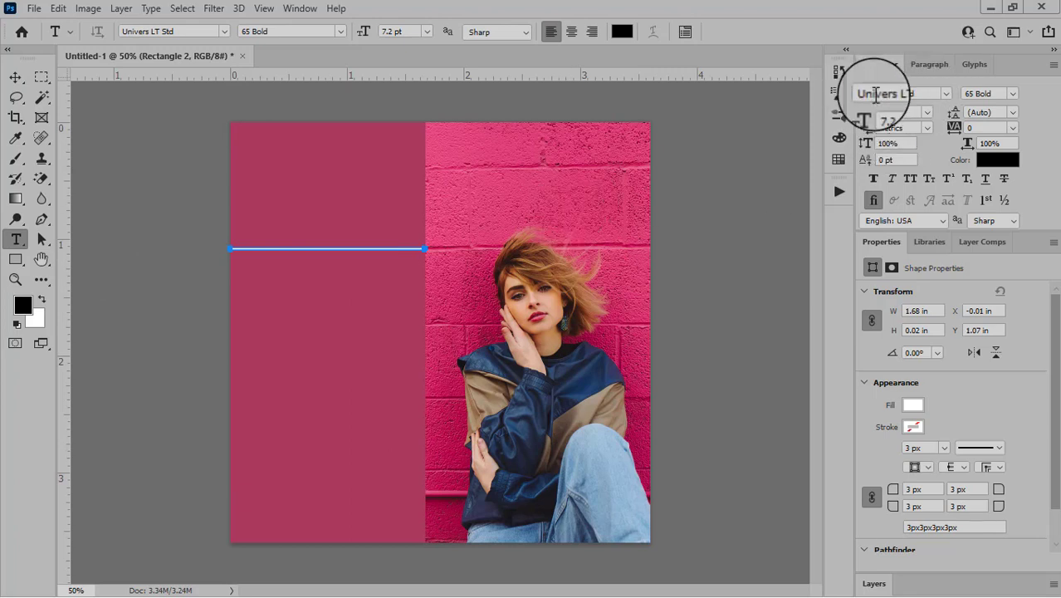
left_click(1014, 98)
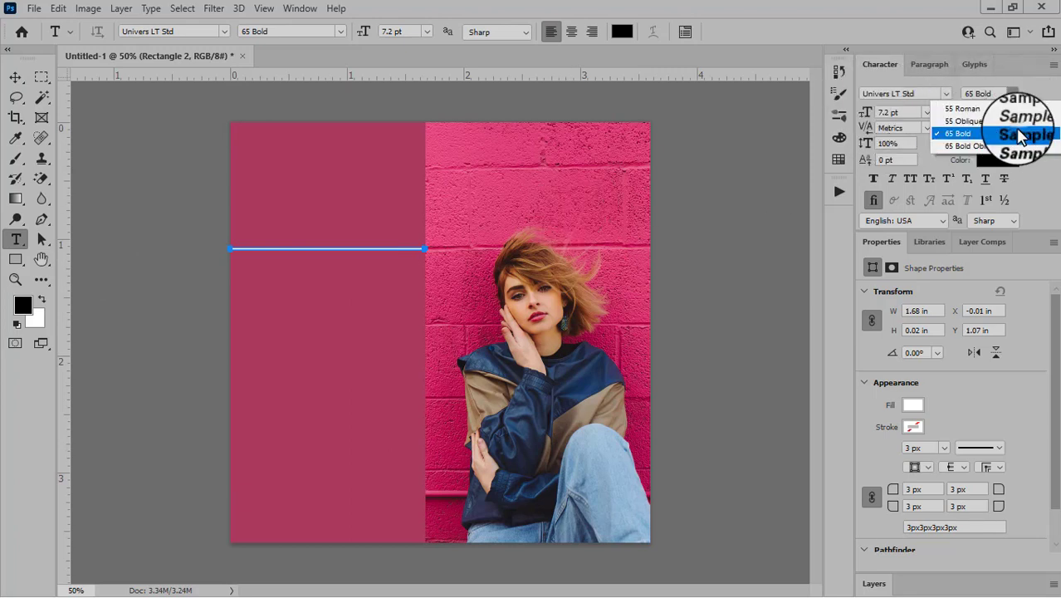
left_click(289, 179)
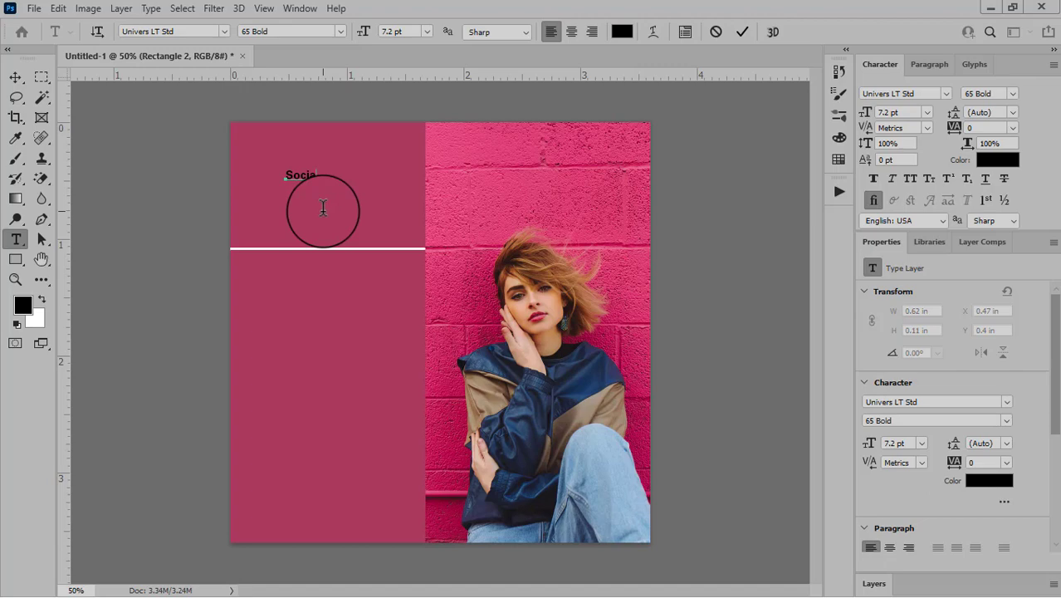
left_click(737, 33)
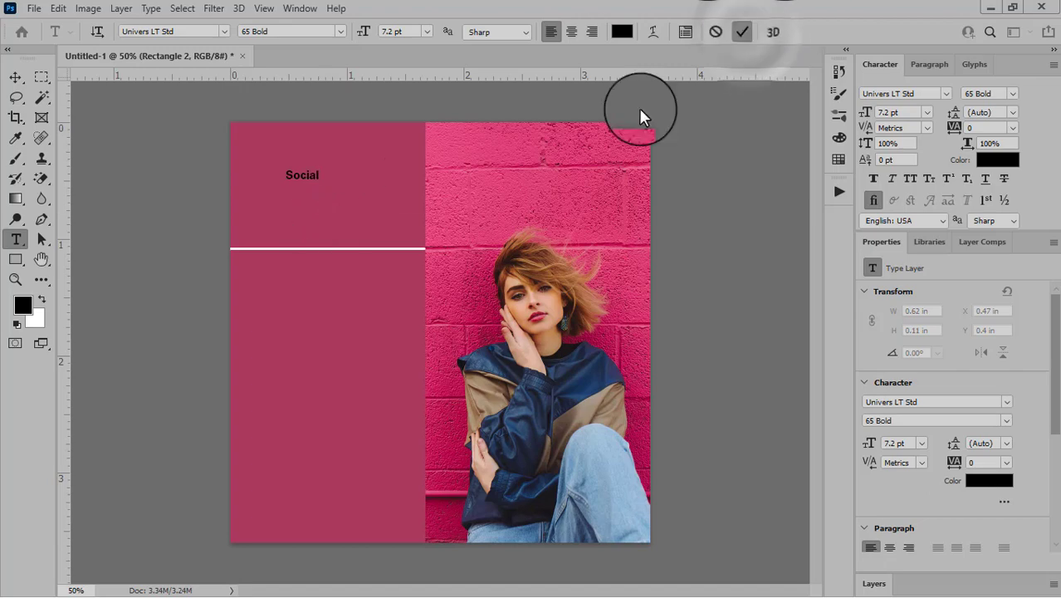
Enlarge the word "Social" to about 24.69 pt and colour it white (#ffffff).
left_click(14, 78)
key("ctrl+t")
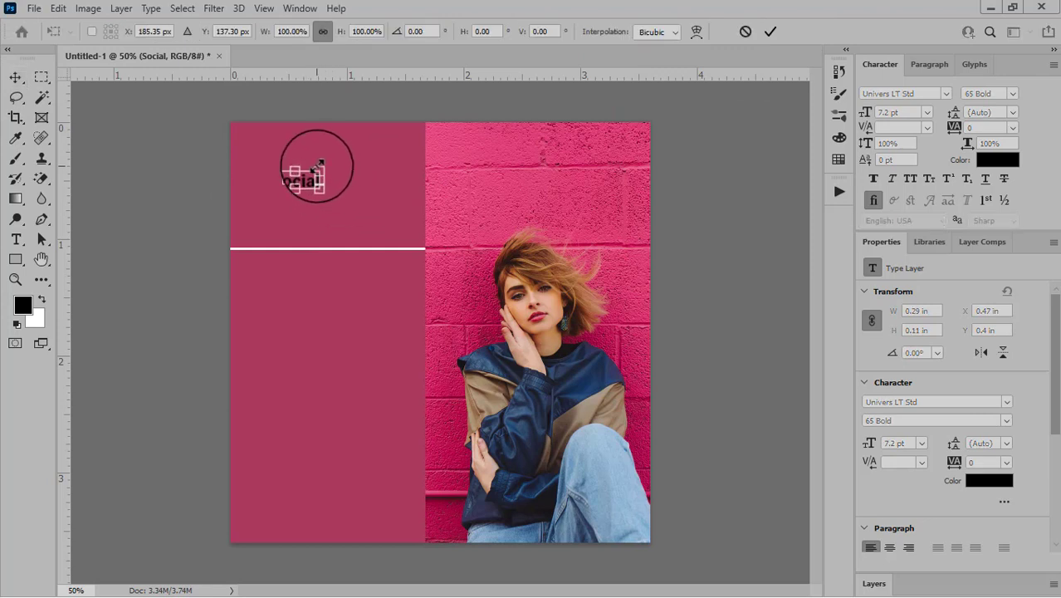
left_click_drag(316, 167, 346, 165)
left_click(770, 31)
left_click(1002, 162)
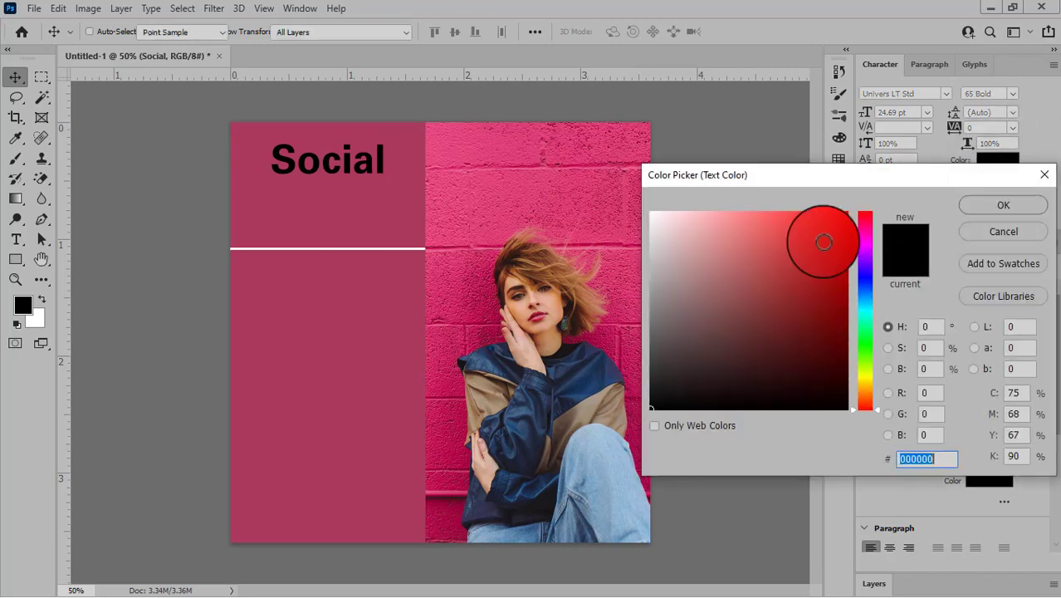
left_click_drag(751, 254, 629, 195)
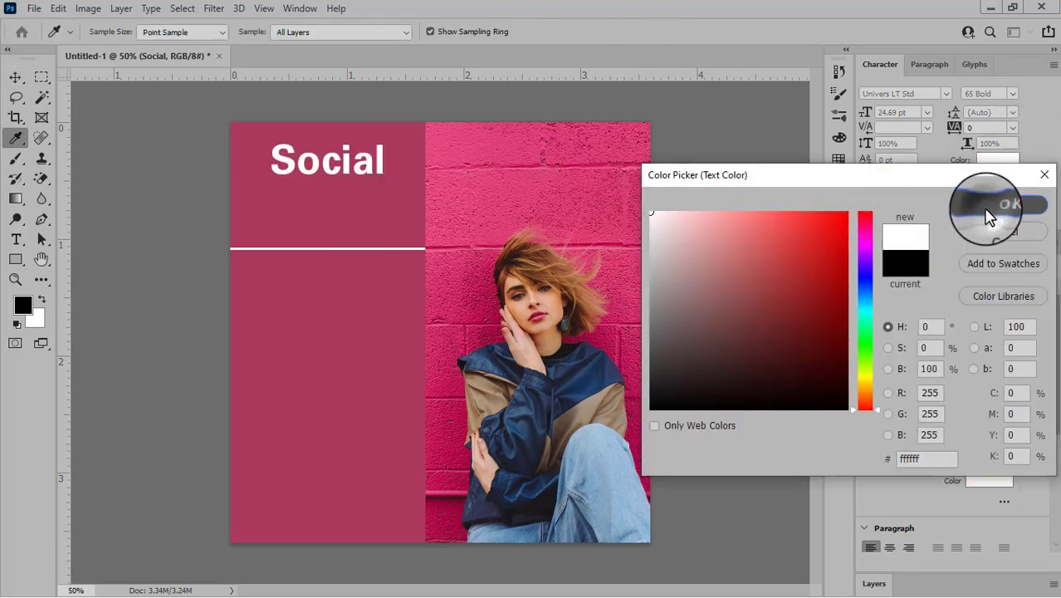
left_click(990, 211)
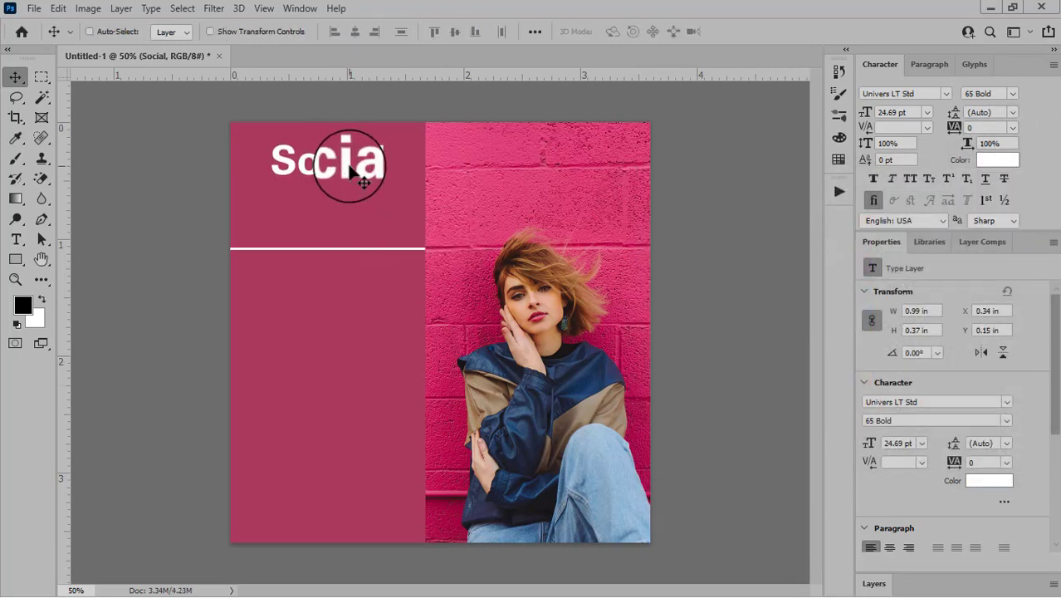
Duplicate the "Social" text directly below itself and change the copy's wording to "Media Post".
left_click_drag(349, 171, 347, 214)
double_click(349, 214)
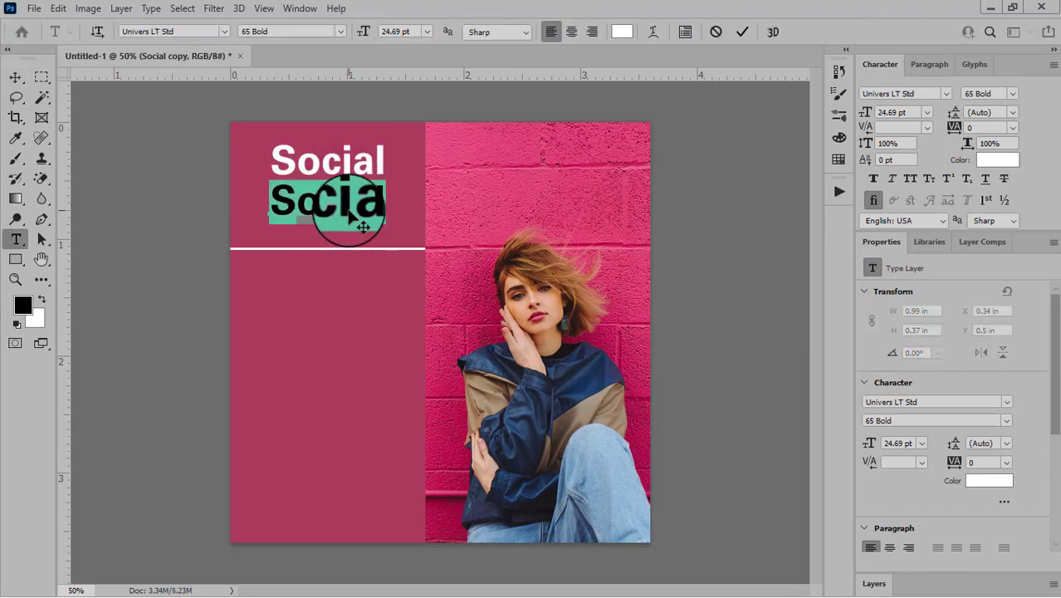
type("Media Post")
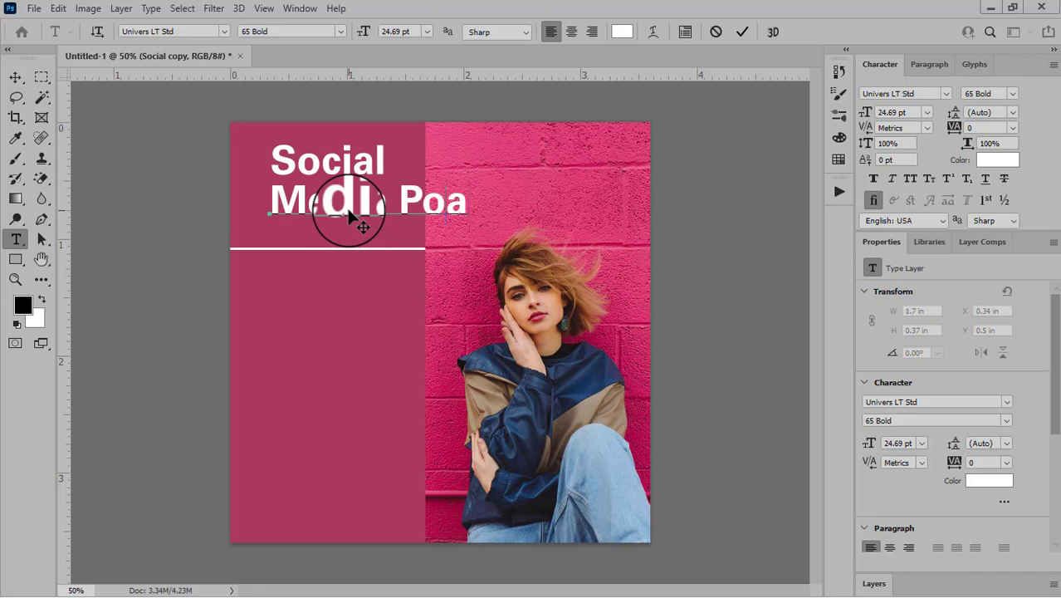
left_click(742, 31)
Scale the "Media Post" text down to about 47% so its size is about 11.68 pt.
key("ctrl+t")
left_click_drag(483, 200, 421, 199)
left_click(770, 32)
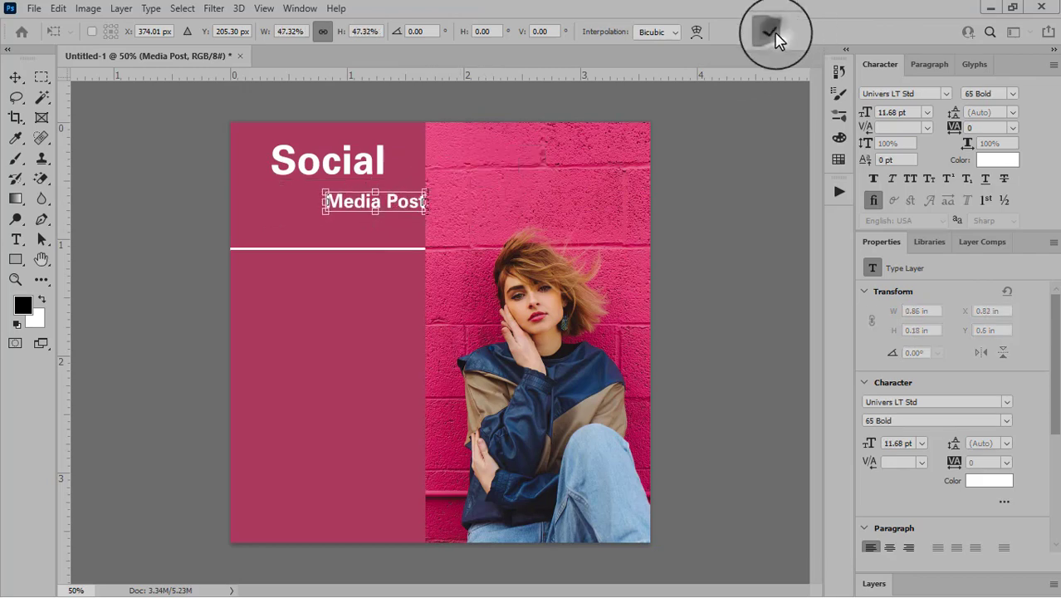
Place "Media Post" just above the white bar with "Social" directly over it, aligning both texts along their left edges.
left_click_drag(361, 209, 315, 226)
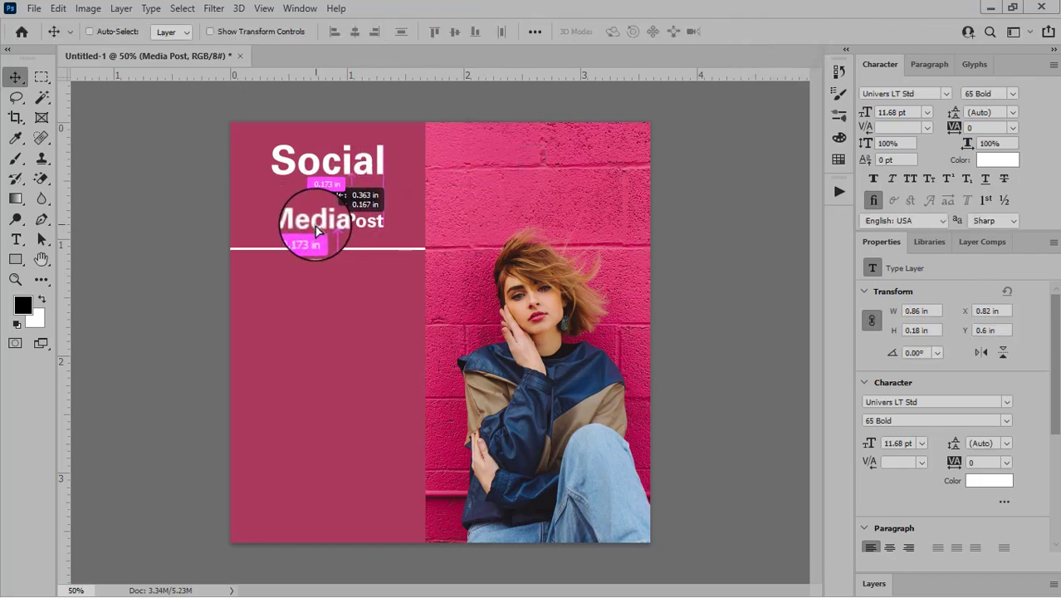
left_click_drag(337, 191, 349, 212)
right_click(343, 164)
left_click(360, 174)
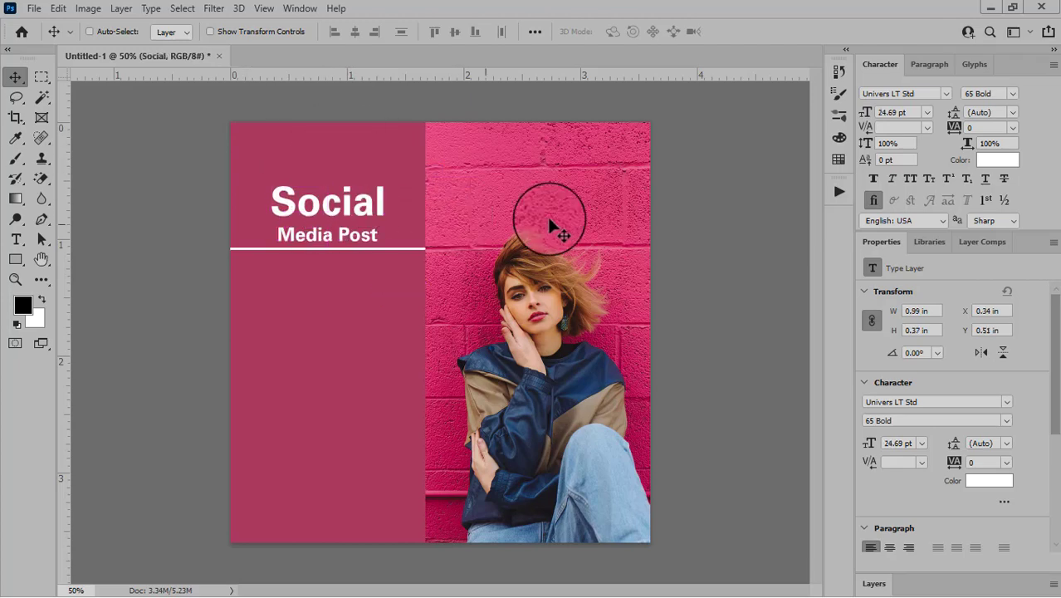
right_click(334, 240)
left_click(345, 237)
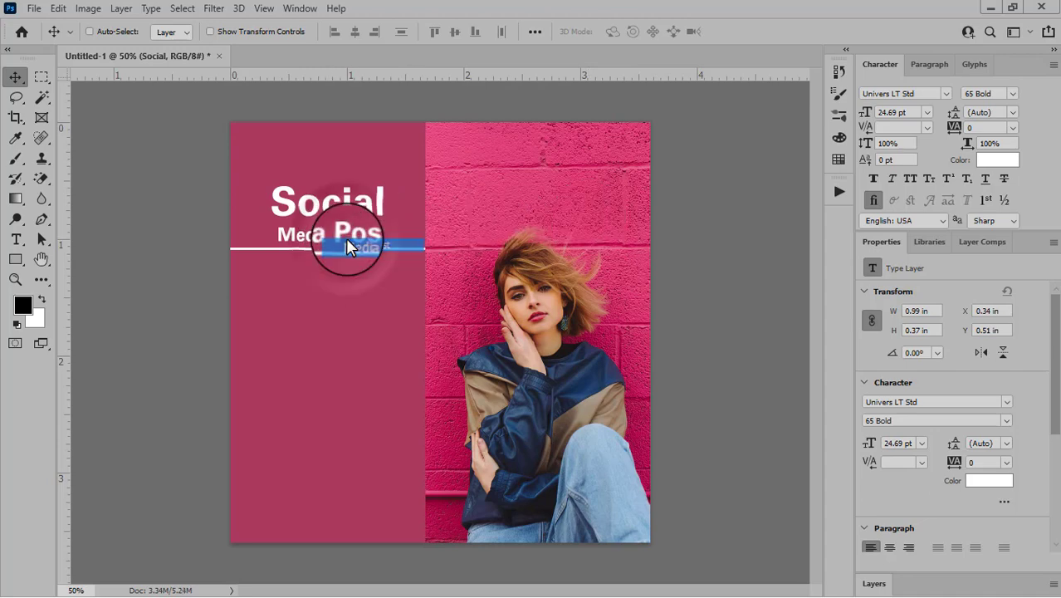
left_click_drag(343, 241, 334, 240)
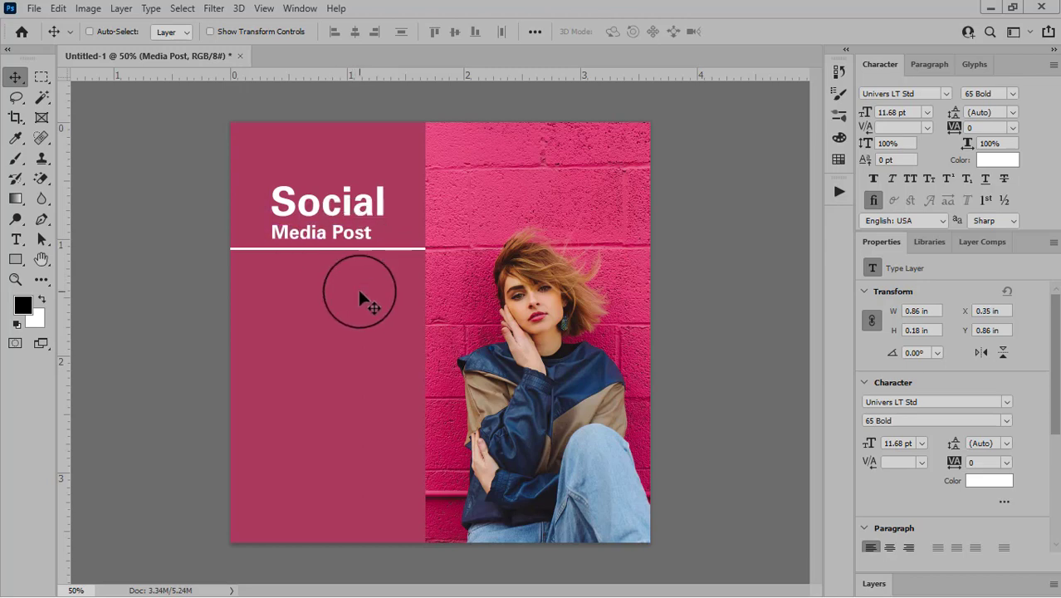
double_click(359, 241)
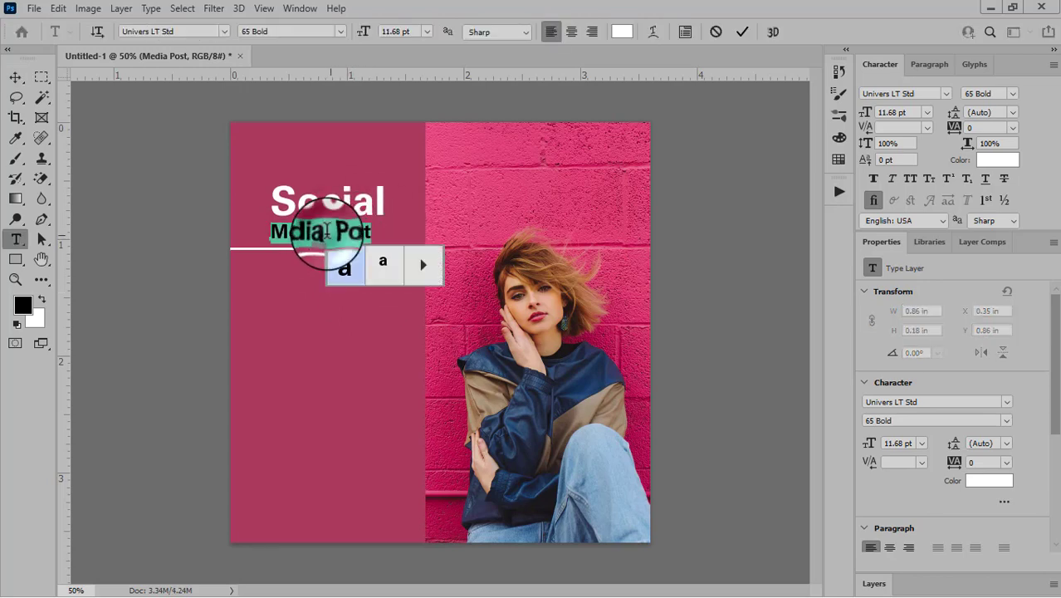
left_click(738, 37)
double_click(344, 230)
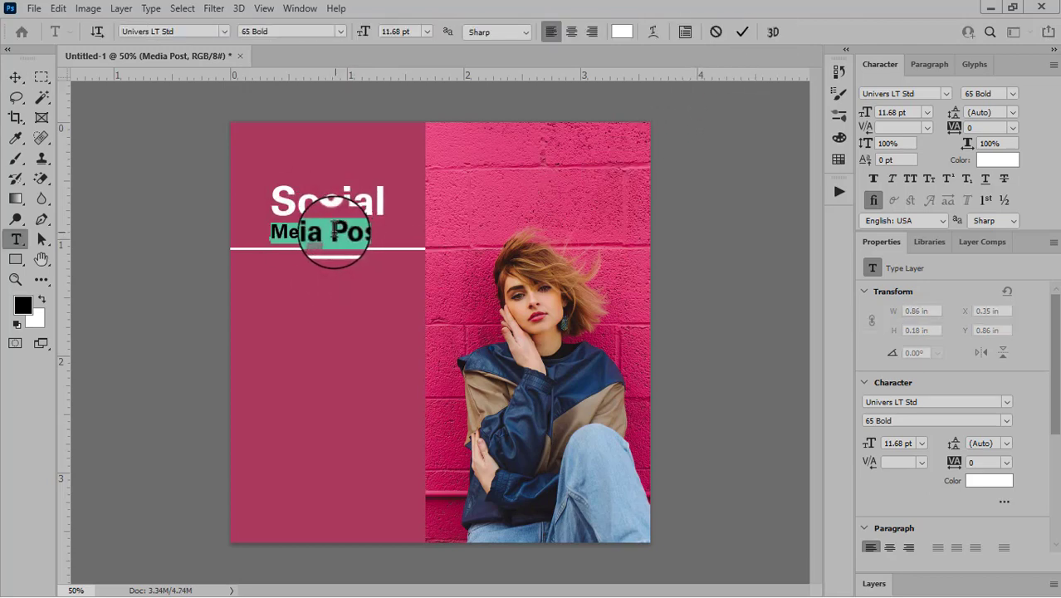
Colour only the word "Post" in the "Media Post" text black (#000000).
left_click(886, 585)
double_click(894, 364)
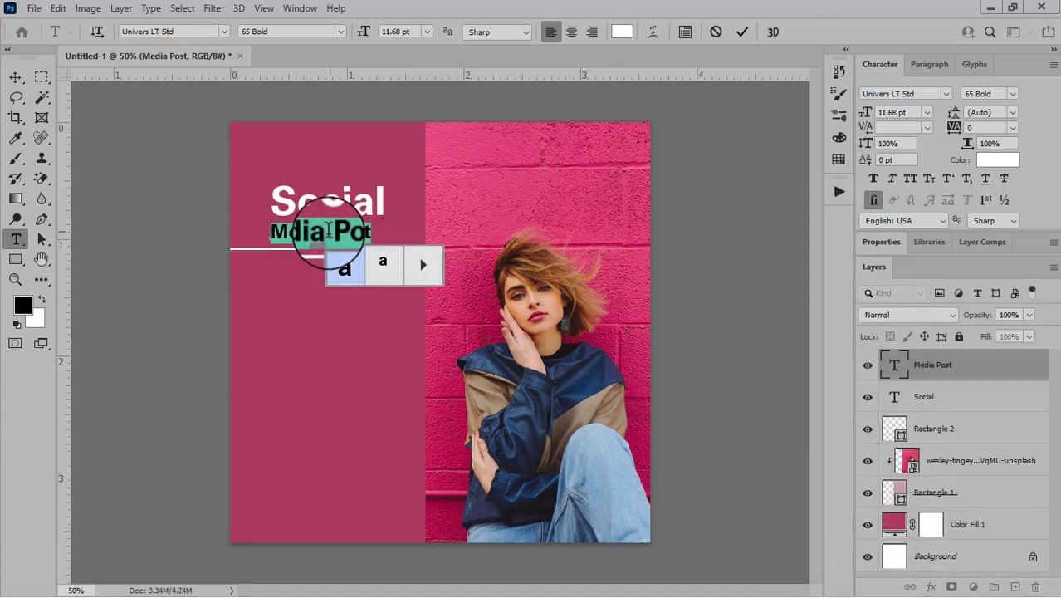
left_click(425, 264)
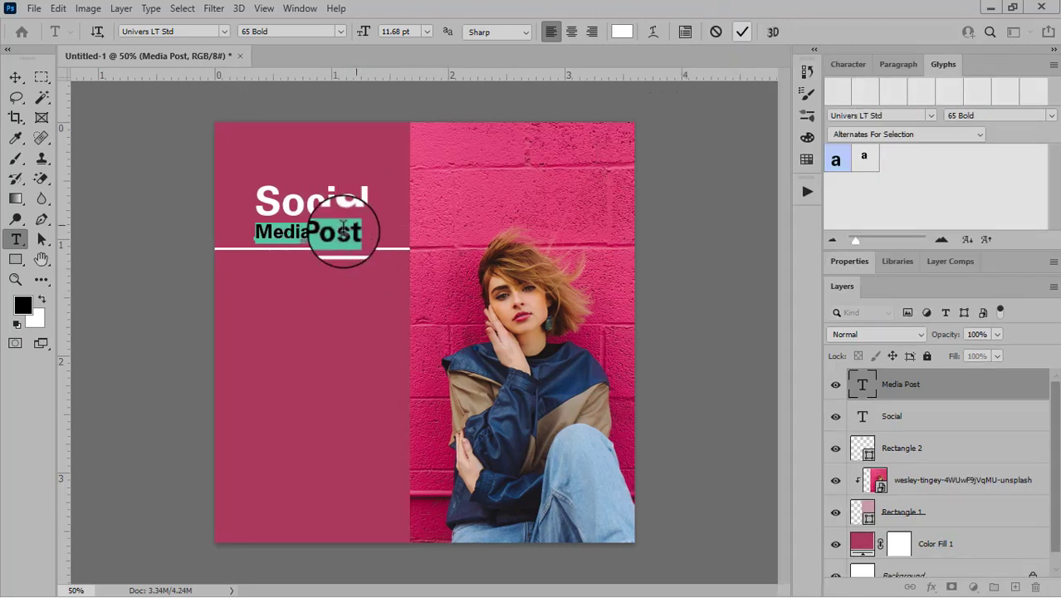
left_click(324, 239)
left_click_drag(315, 237, 355, 237)
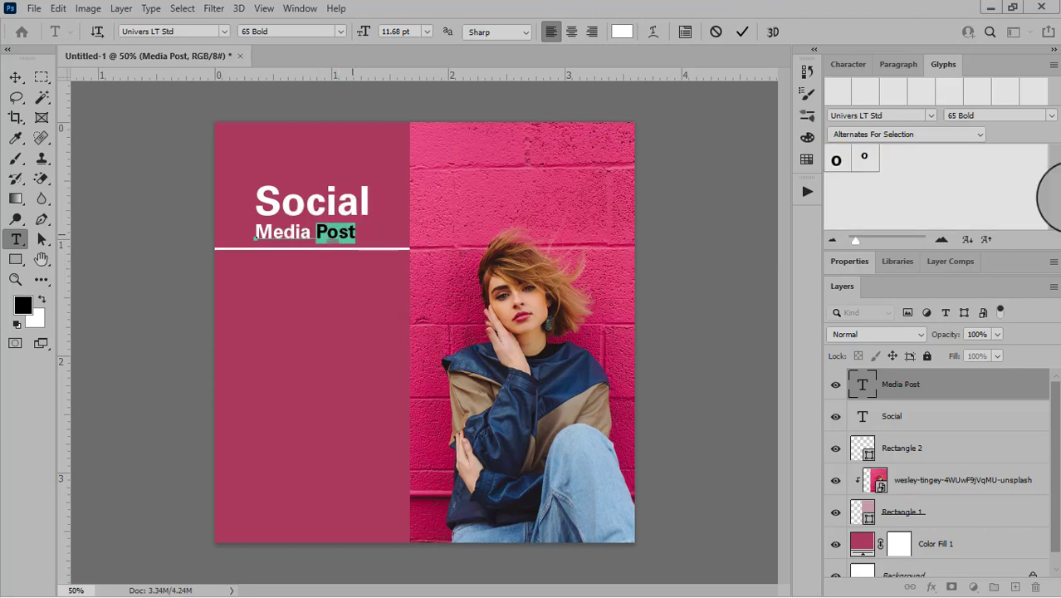
left_click(855, 65)
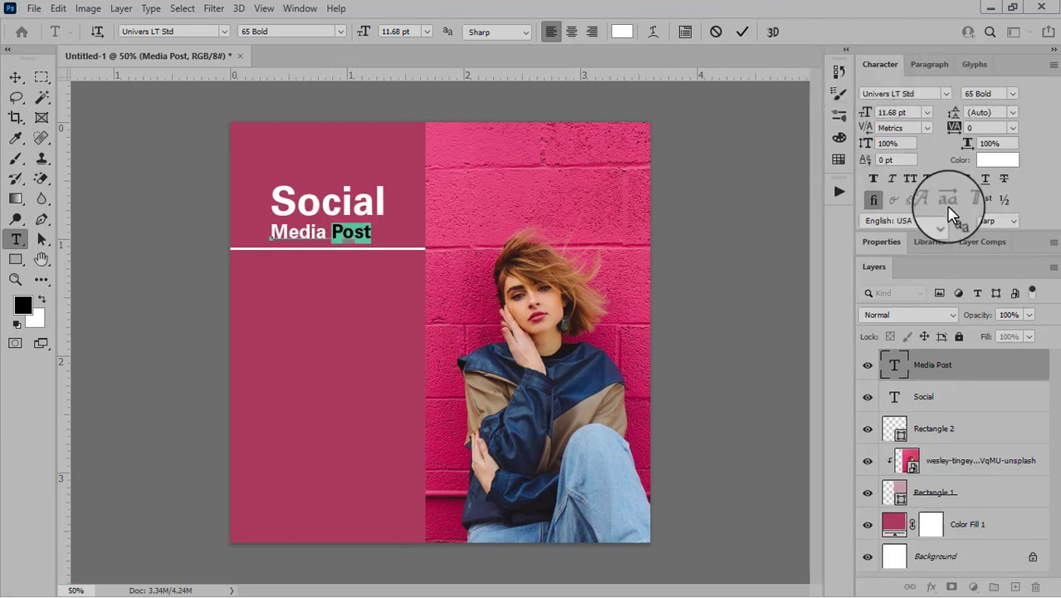
left_click(1005, 168)
left_click(827, 408)
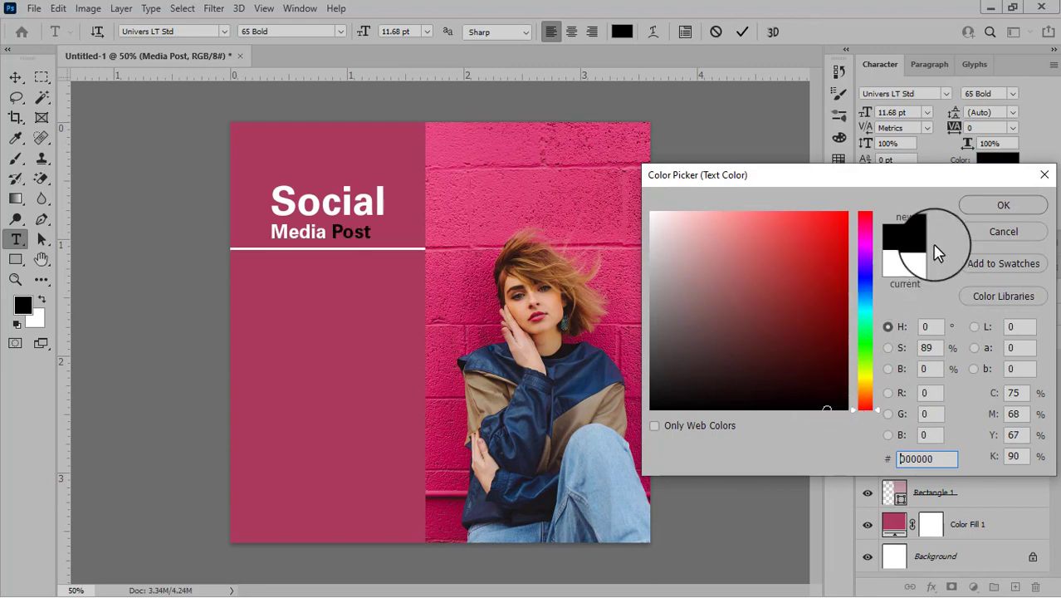
left_click(987, 218)
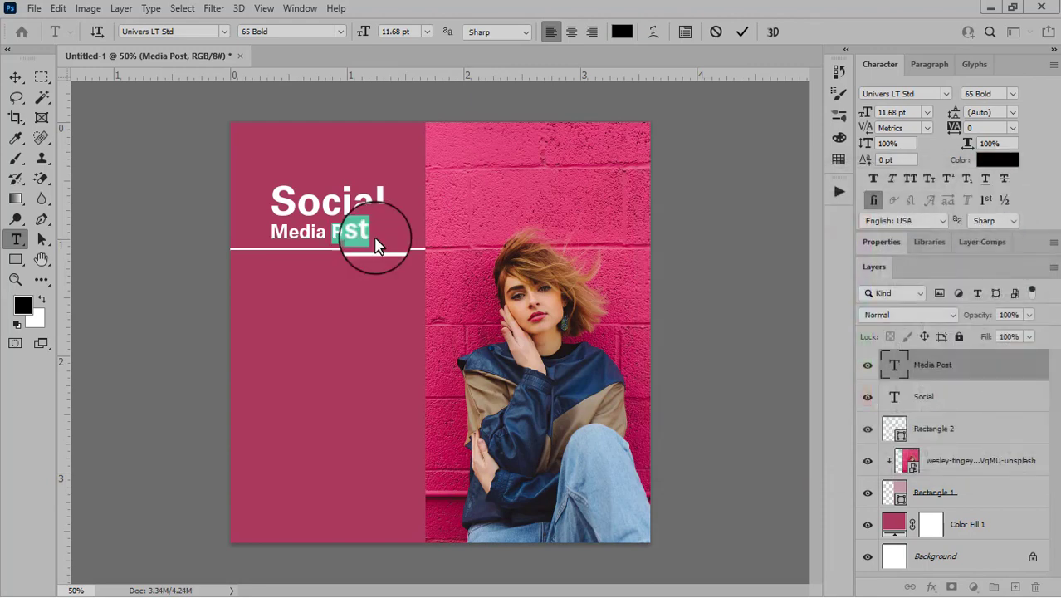
left_click(16, 77)
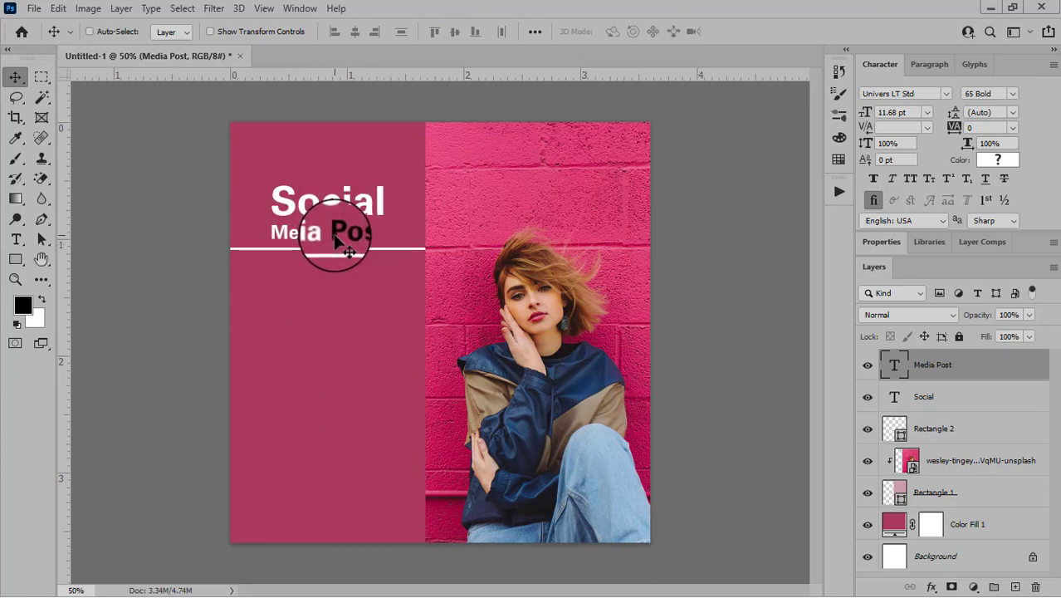
Duplicate "Media Post" below the white bar, replace the copy's text with "Be Simple," and "Be Social" on two lines, and shift it slightly down.
left_click_drag(335, 238, 331, 284)
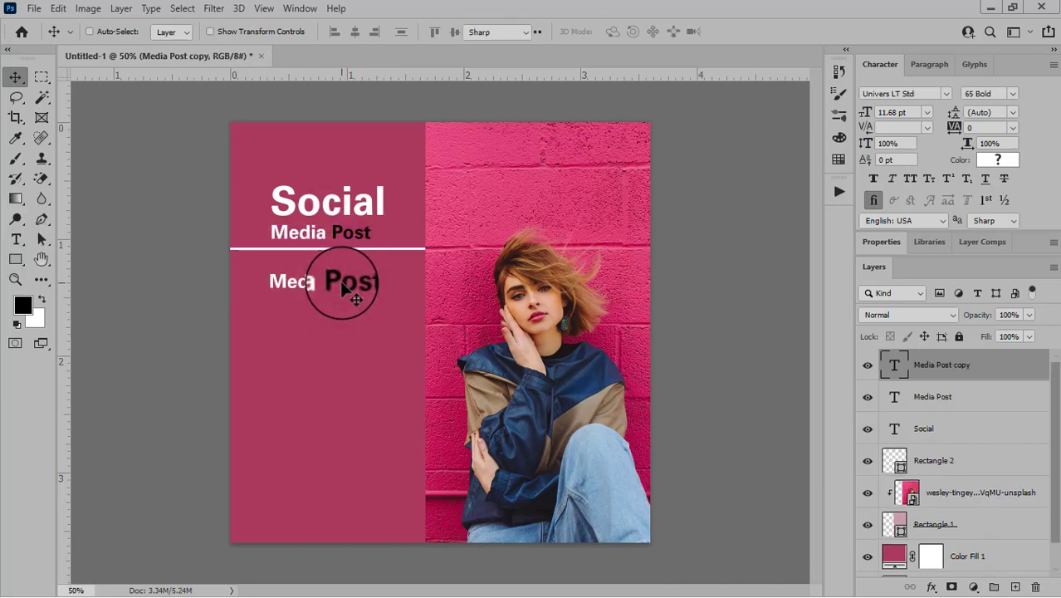
double_click(342, 285)
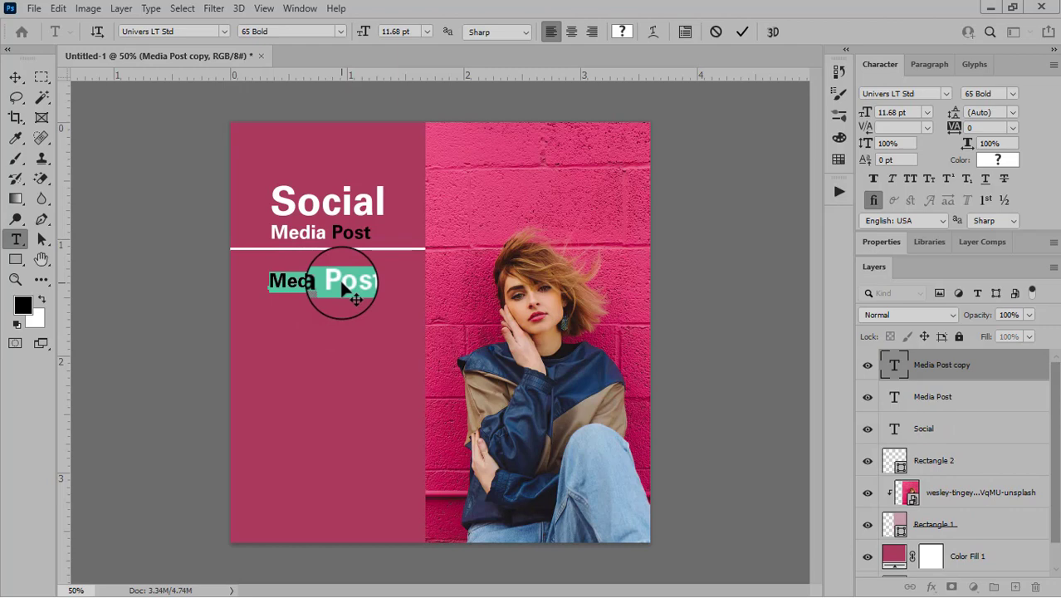
left_click(342, 284)
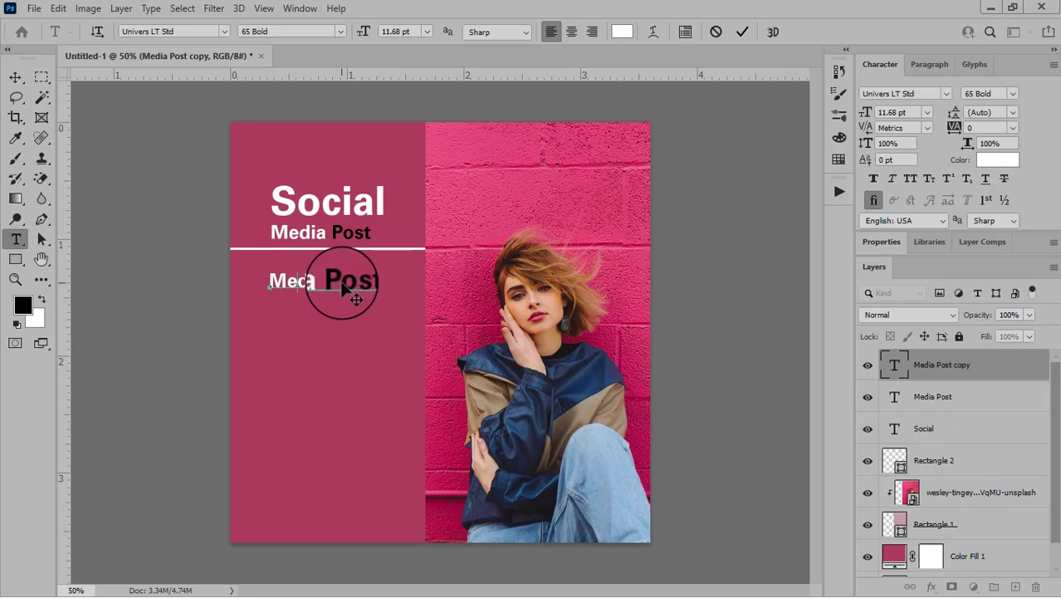
type("Be Simple.")
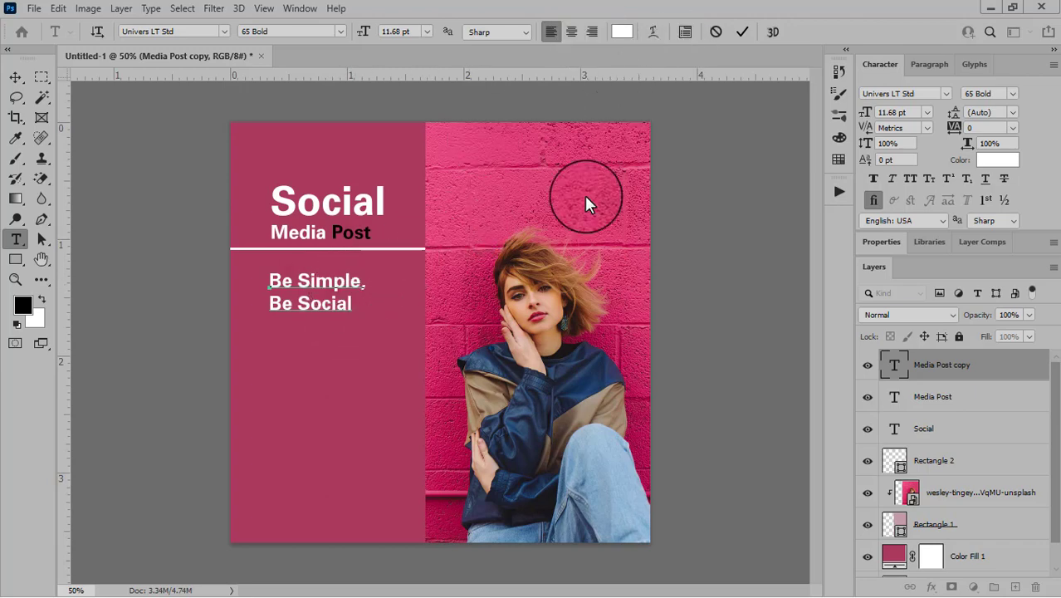
left_click(742, 32)
key("v")
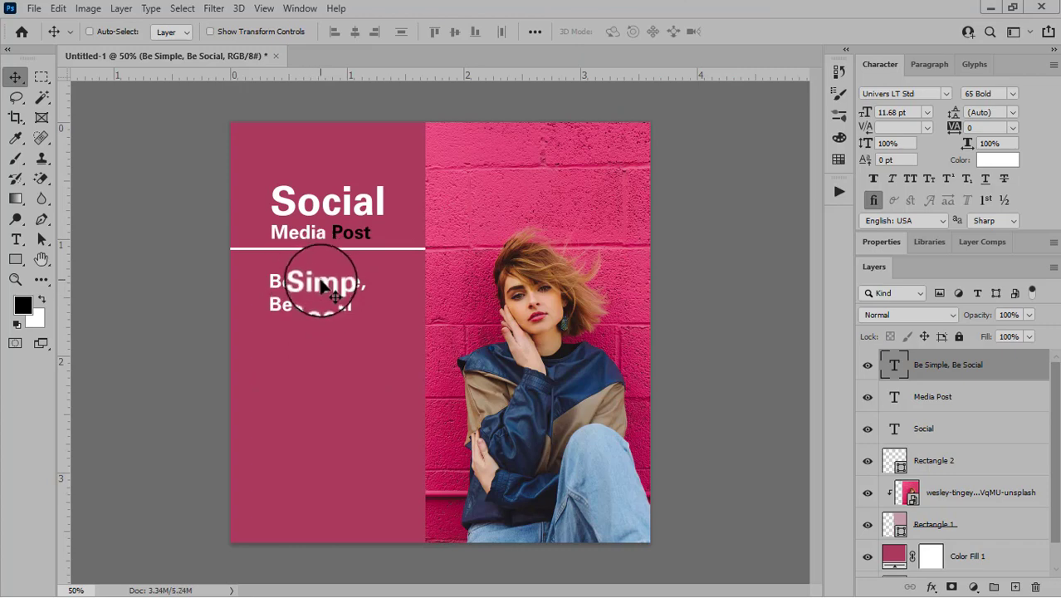
left_click_drag(319, 287, 319, 295)
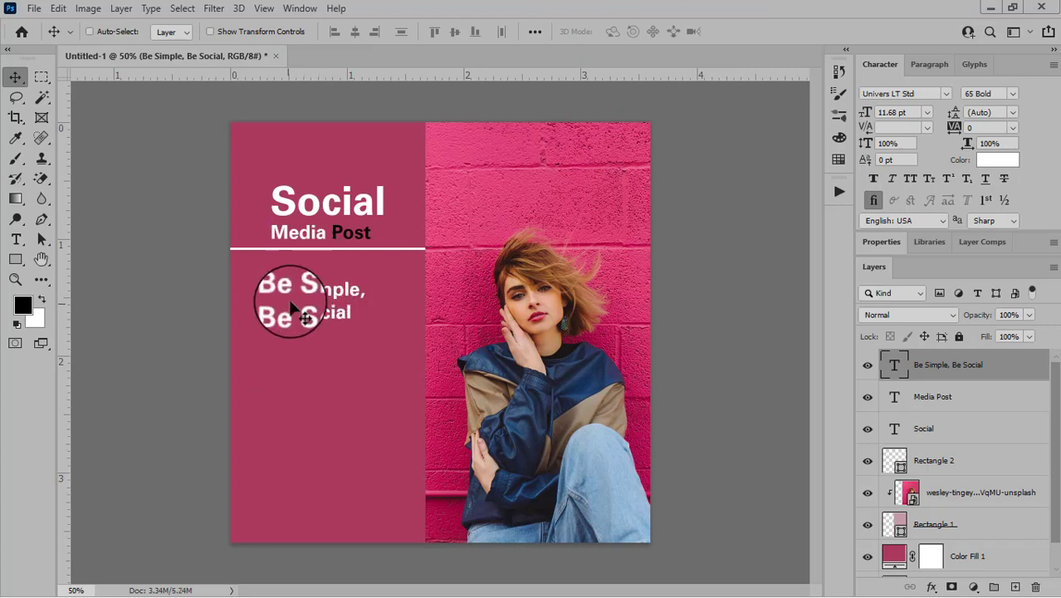
Colour the word "Be" in the line "Be Simple," black (#000000).
double_click(308, 291)
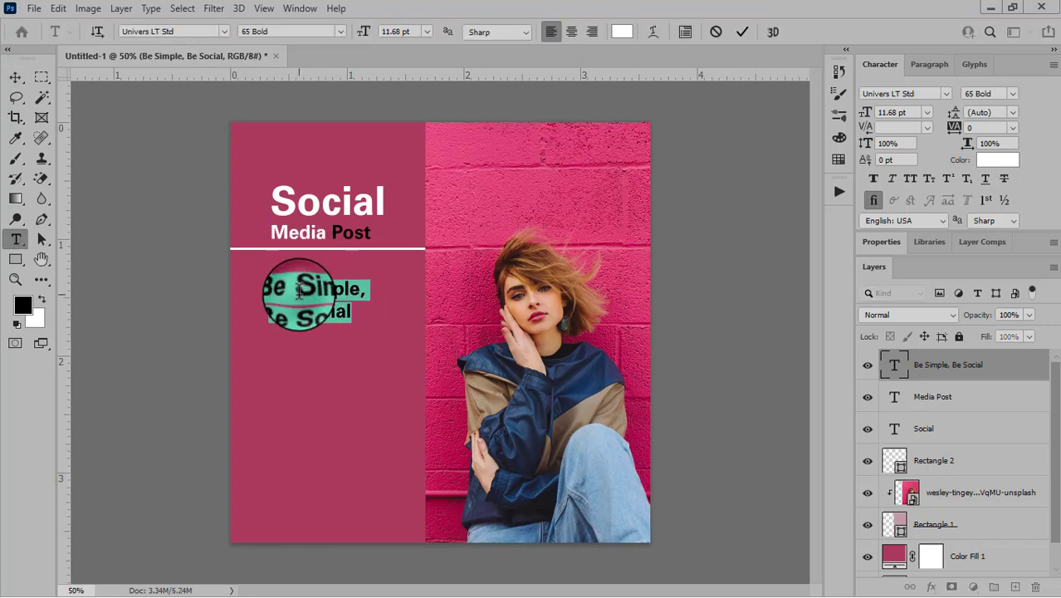
double_click(280, 289)
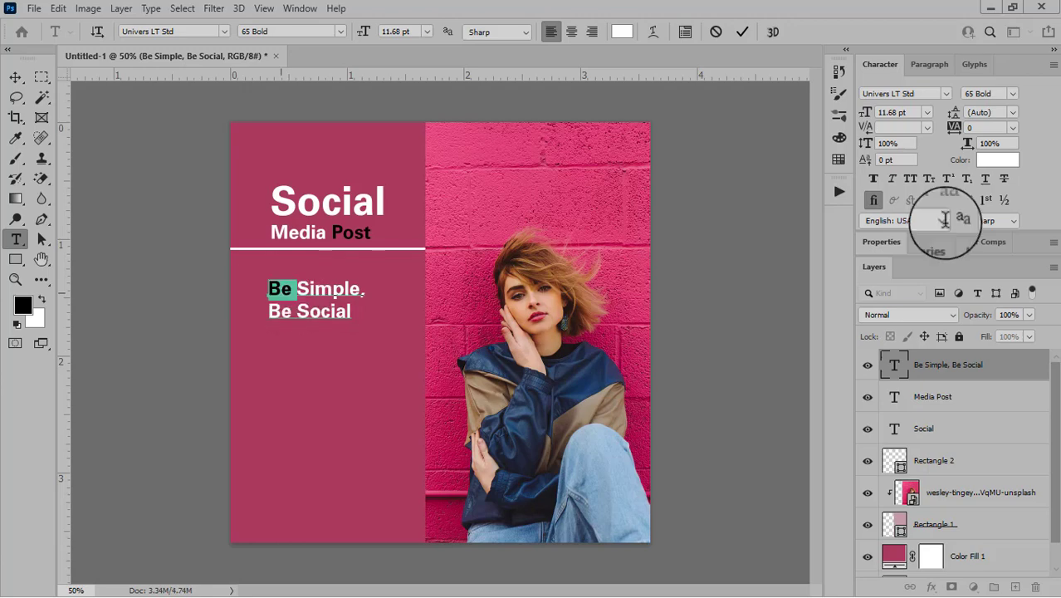
left_click(992, 160)
left_click(846, 407)
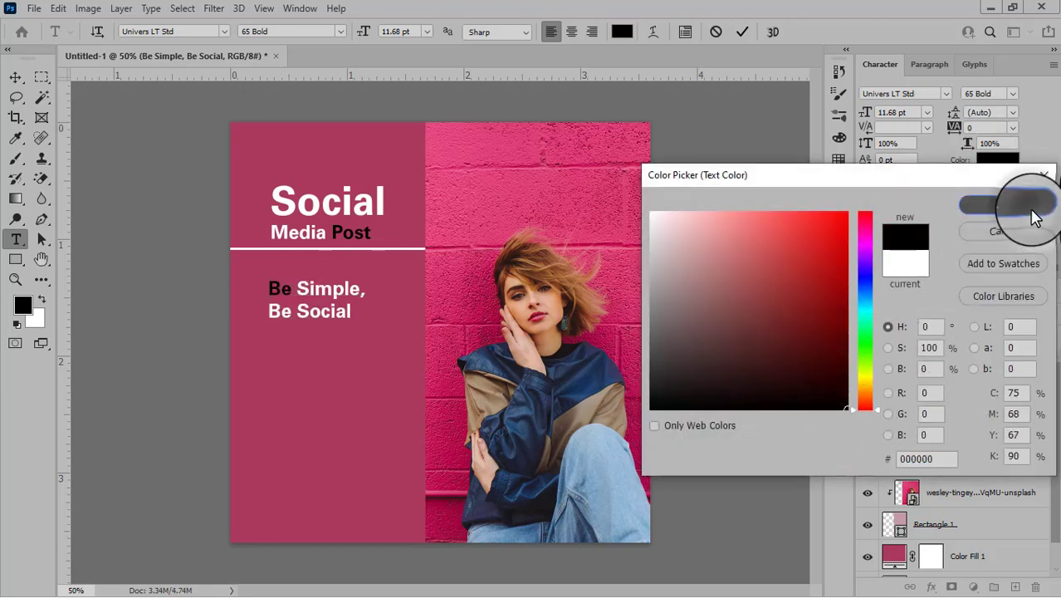
left_click(1029, 209)
Colour only the word "Social" in the line "Be Social" black (#000000).
left_click_drag(296, 312, 353, 314)
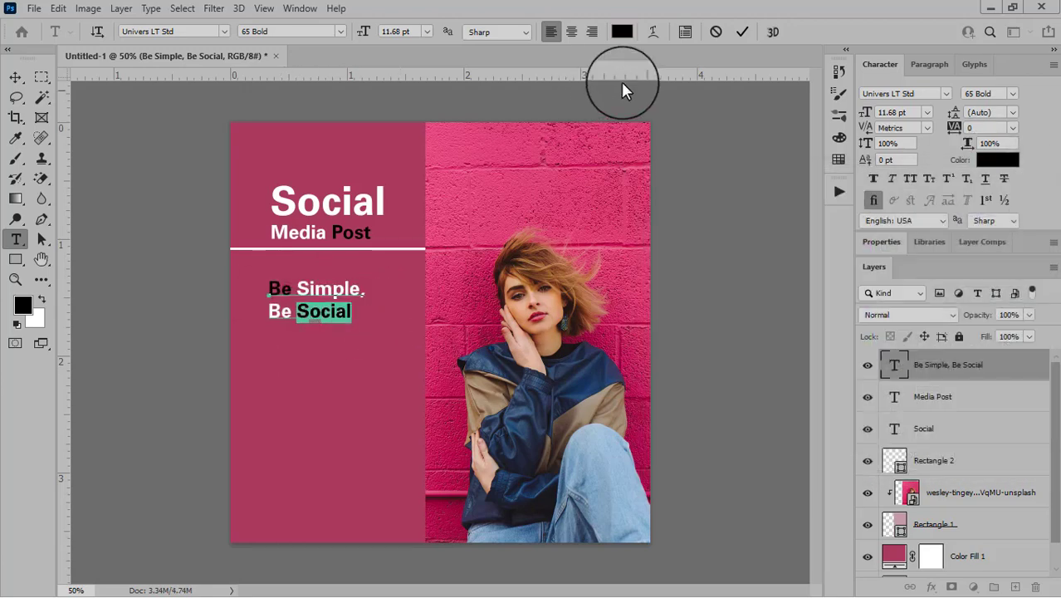
left_click(992, 159)
left_click_drag(781, 296, 864, 435)
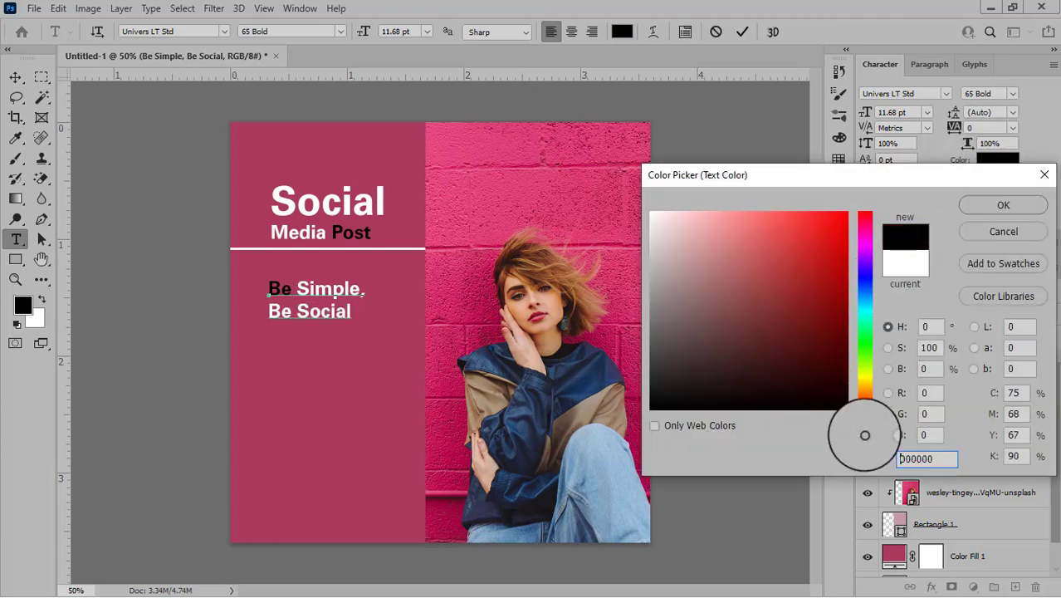
left_click(1003, 205)
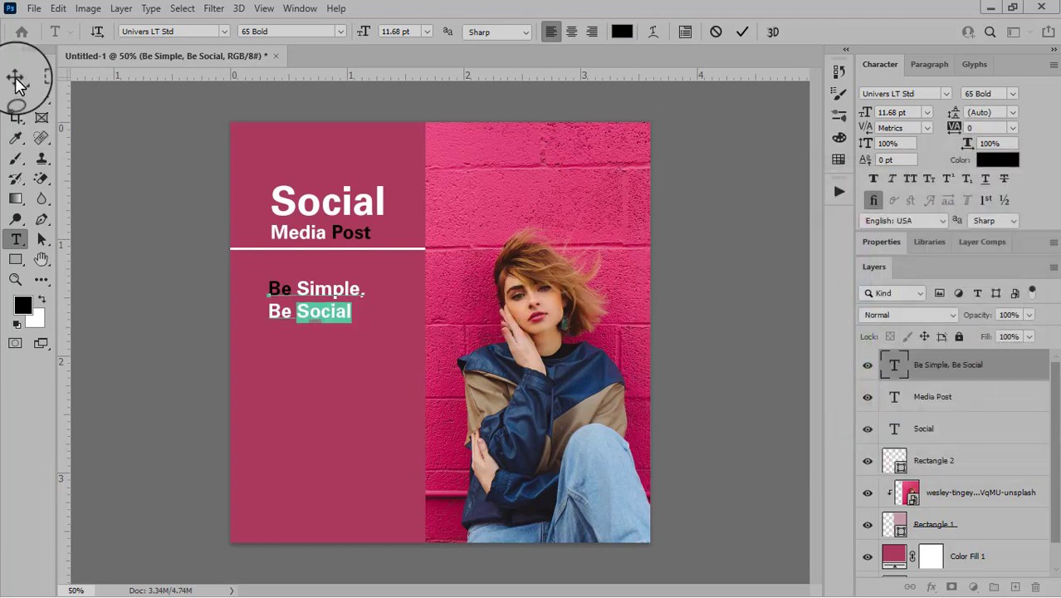
Nudge the "Be Simple, Be Social" text up toward the white bar and slightly right, aligning its left edge with "Media Post".
left_click(16, 78)
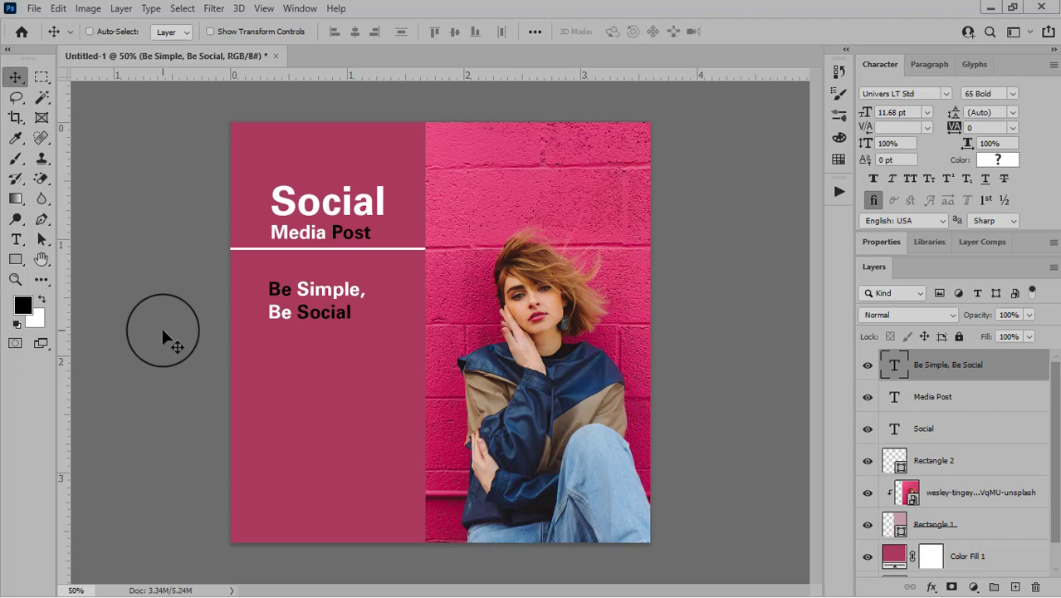
key("Up")
key("Up")
key("Up")
key("Up")
key("Up")
key("Up")
key("Up")
key("Up")
key("Up")
key("Up")
key("Up")
key("Up")
key("Up")
key("Up")
key("Up")
key("Up")
key("Up")
key("Up")
key("Up")
key("Up")
key("Up")
key("Up")
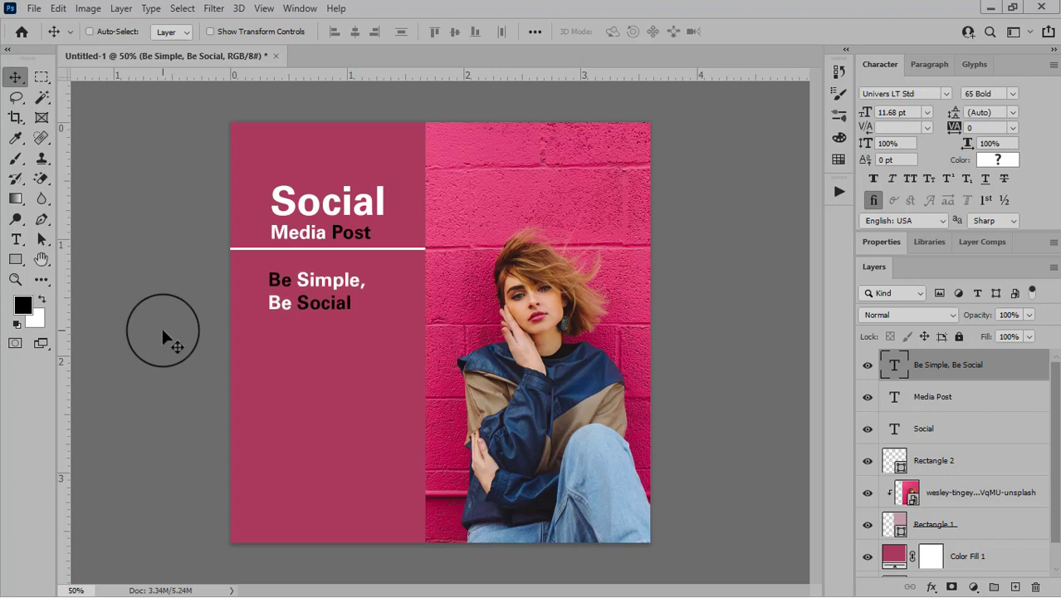
key("Right")
key("Right")
key("Right")
key("Right")
key("Right")
key("Right")
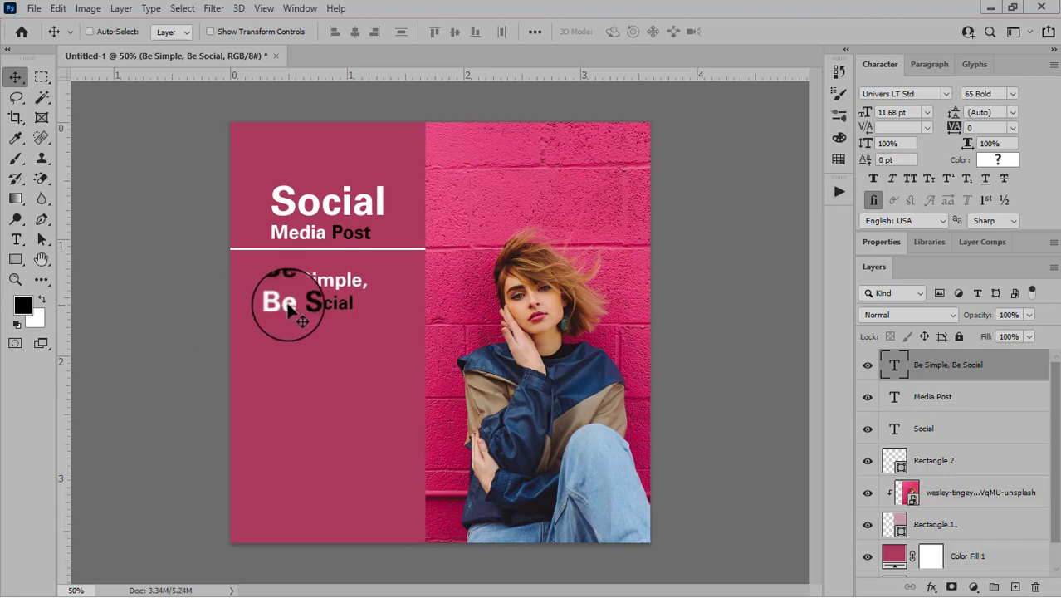
left_click_drag(312, 283, 308, 283)
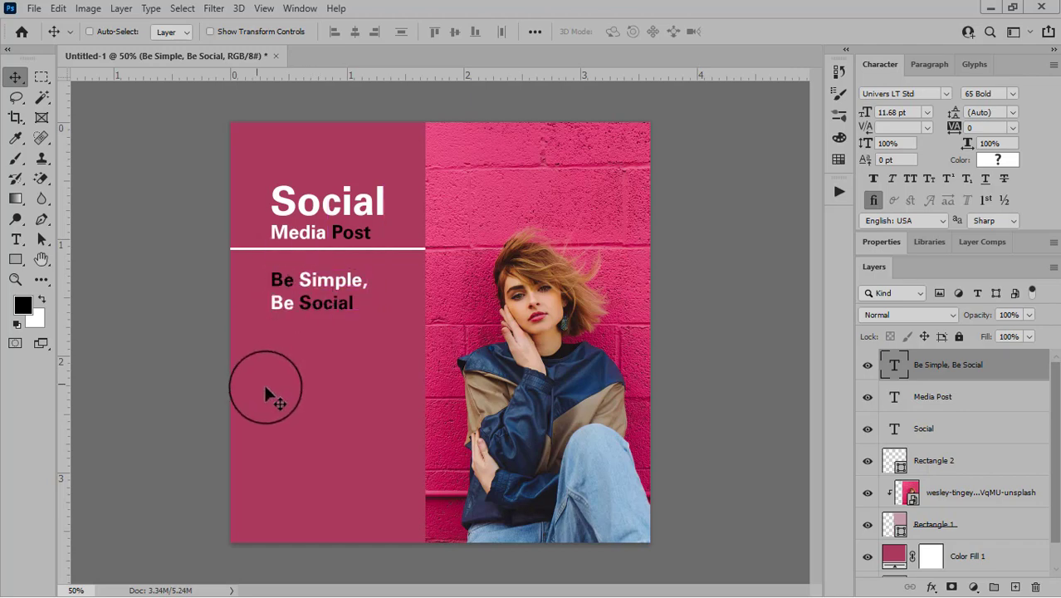
Add the text "TK" on the lower part of the magenta panel, in line with the left edge of the texts above.
left_click(16, 239)
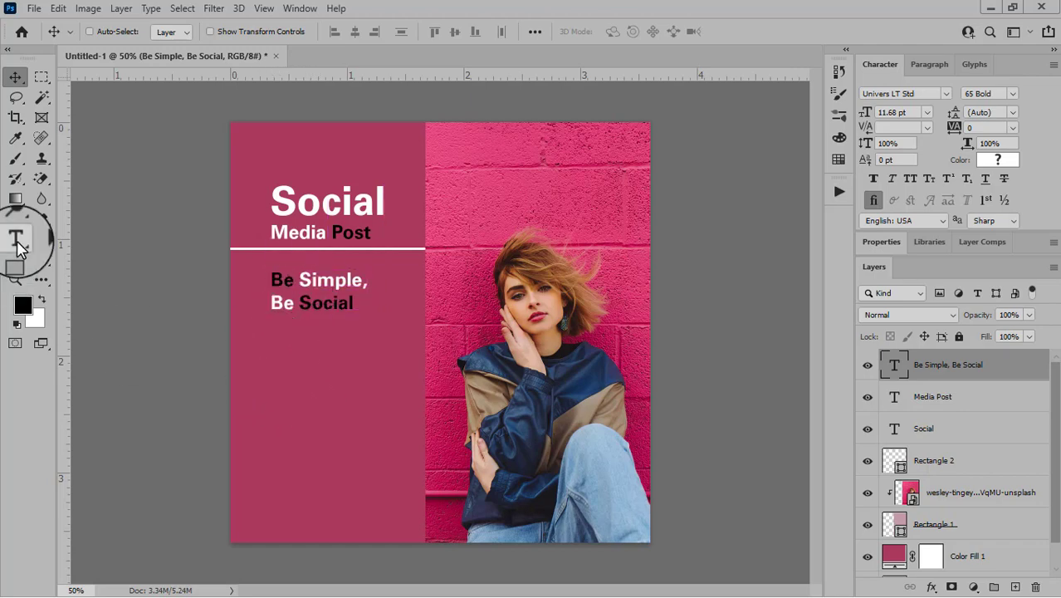
left_click(272, 448)
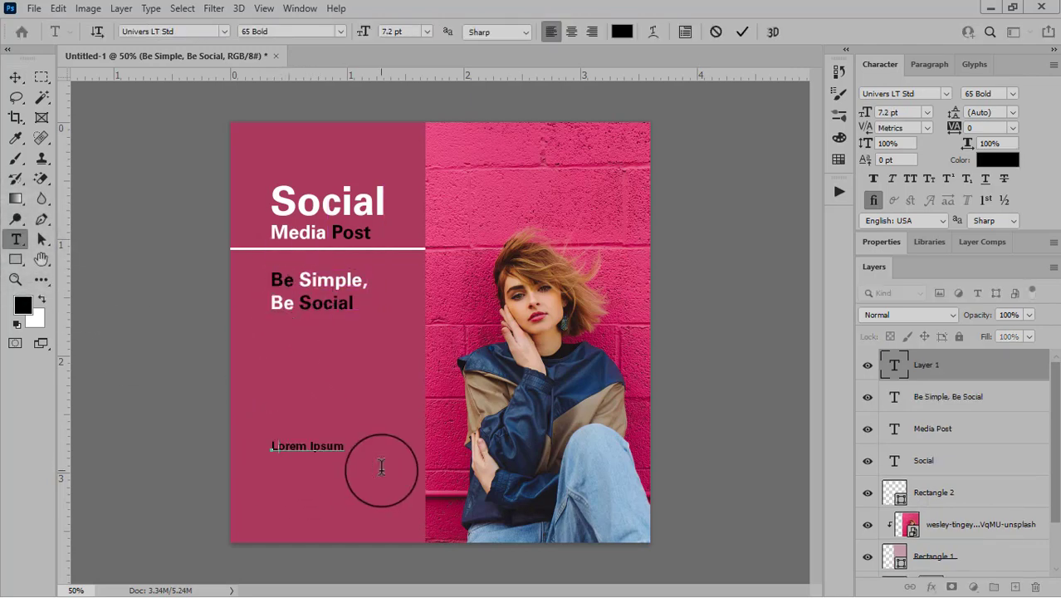
type("TK")
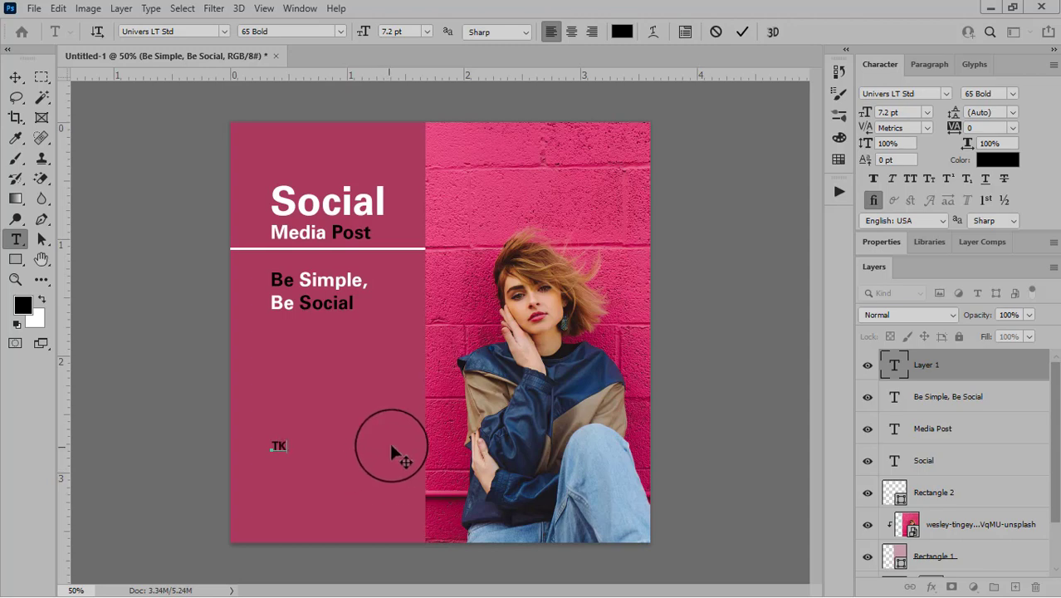
Enlarge "TK" to about 131.6 pt so it fills the magenta panel's lower part, and move its layer directly above Color Fill 1.
left_click(16, 77)
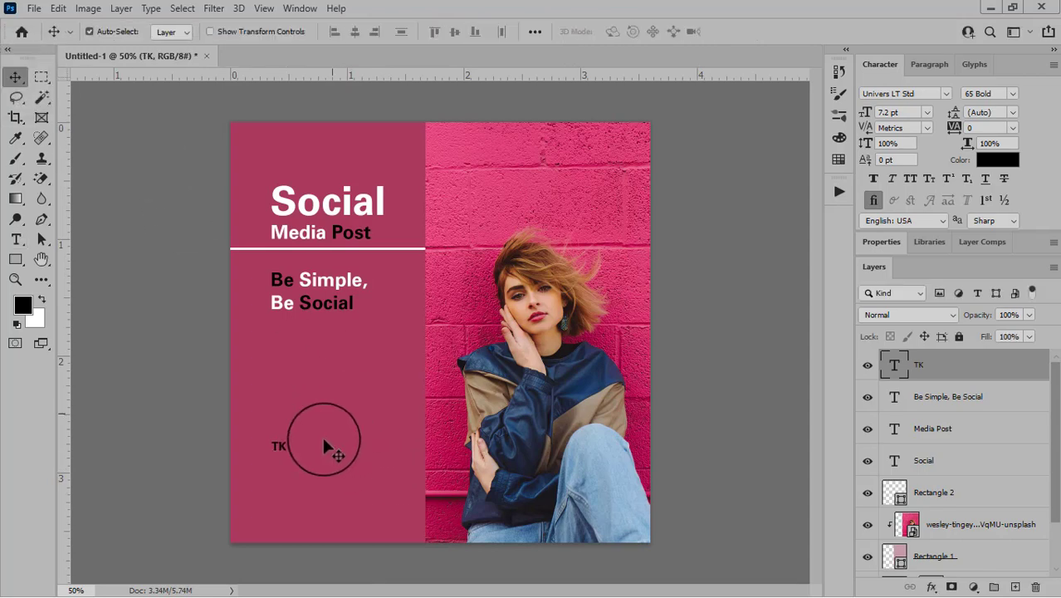
key("ctrl+t")
left_click_drag(286, 441, 457, 379)
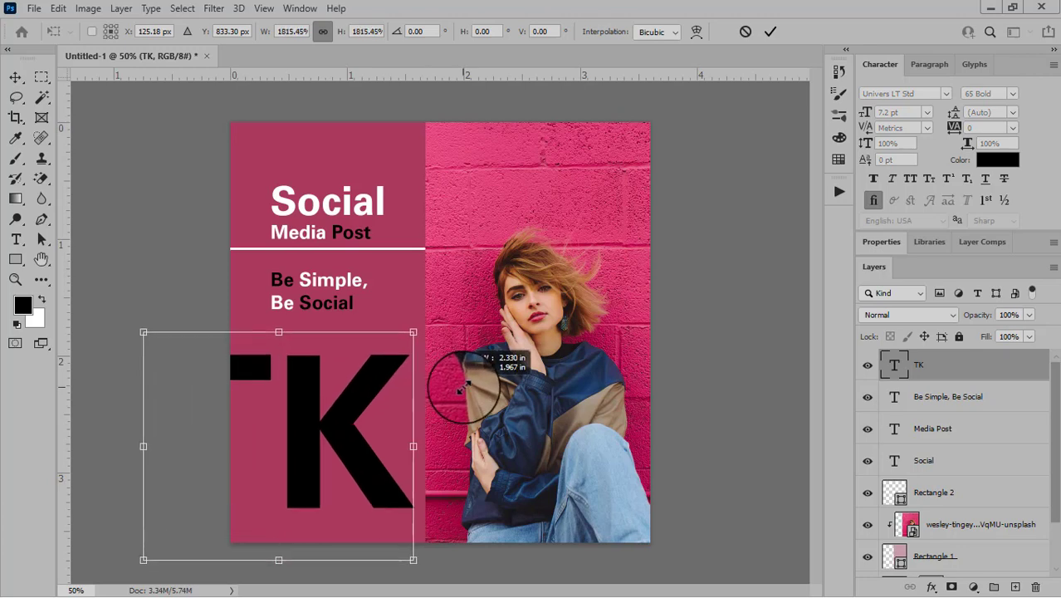
left_click_drag(355, 438, 406, 490)
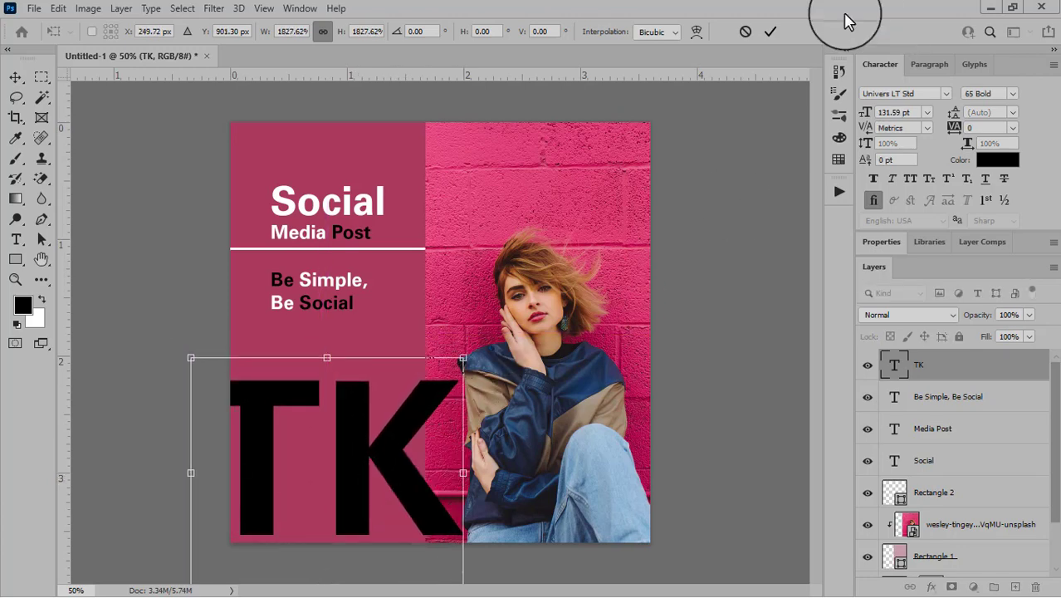
left_click(770, 32)
left_click_drag(947, 375, 1029, 473)
left_click_drag(369, 474, 372, 478)
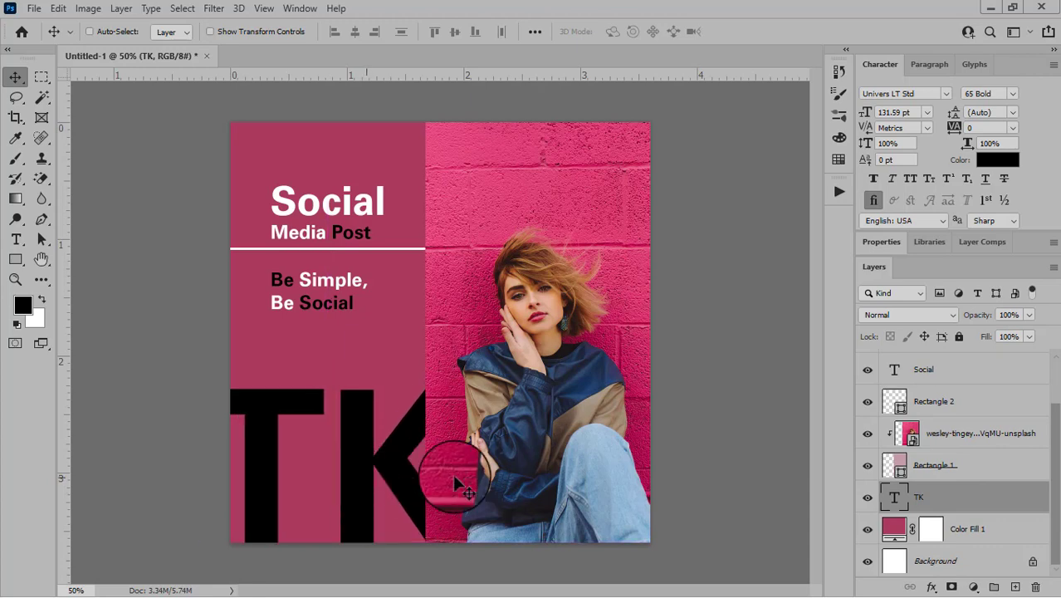
Place the woman's photo from the Downloads folder into the design again, directly above the TK layer over the lower magenta panel.
left_click(990, 10)
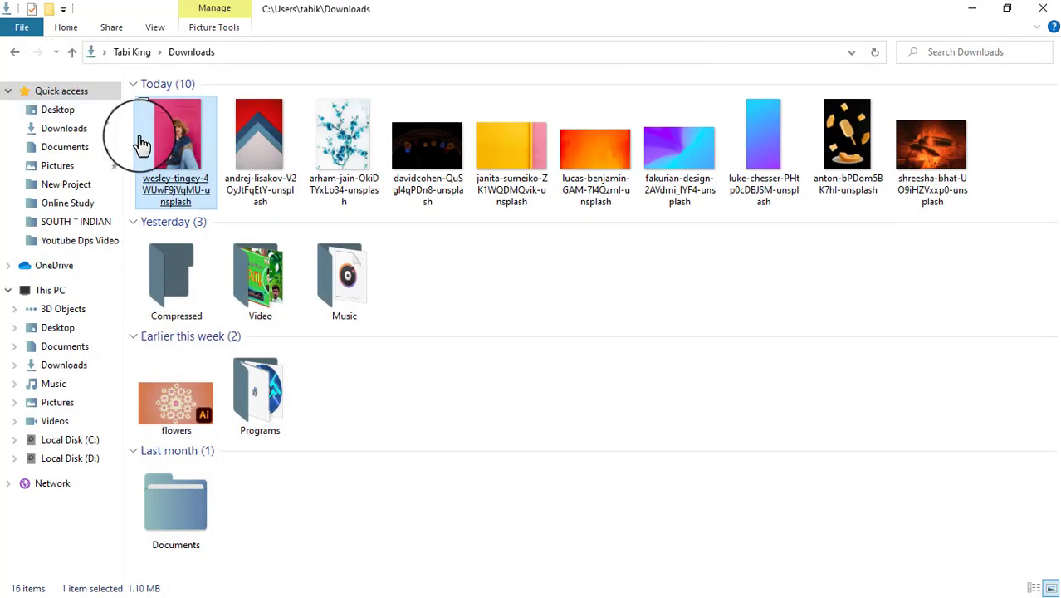
left_click_drag(137, 142, 283, 573)
key("alt+Tab")
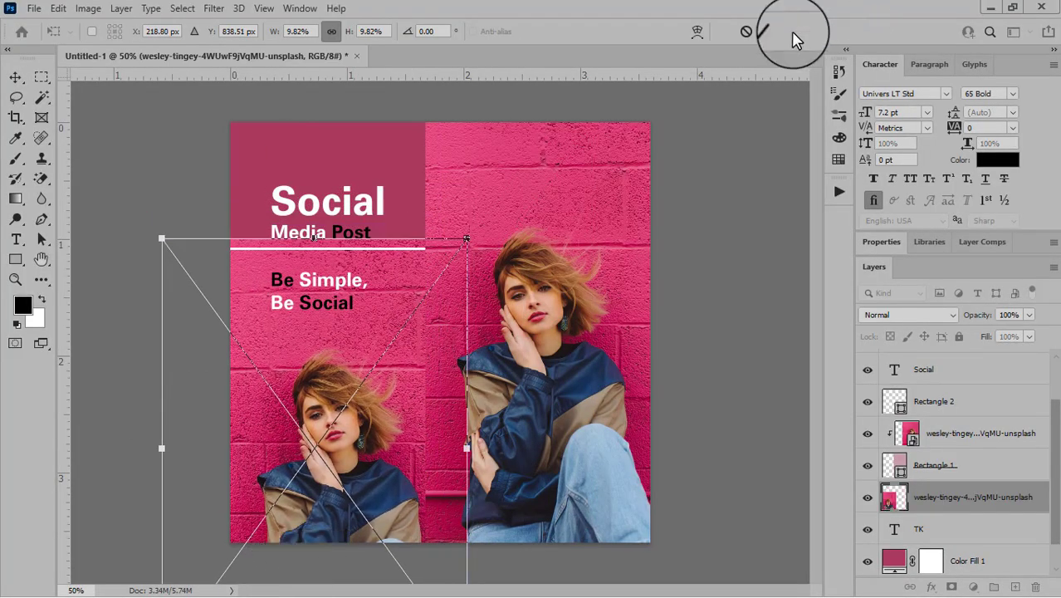
left_click(770, 31)
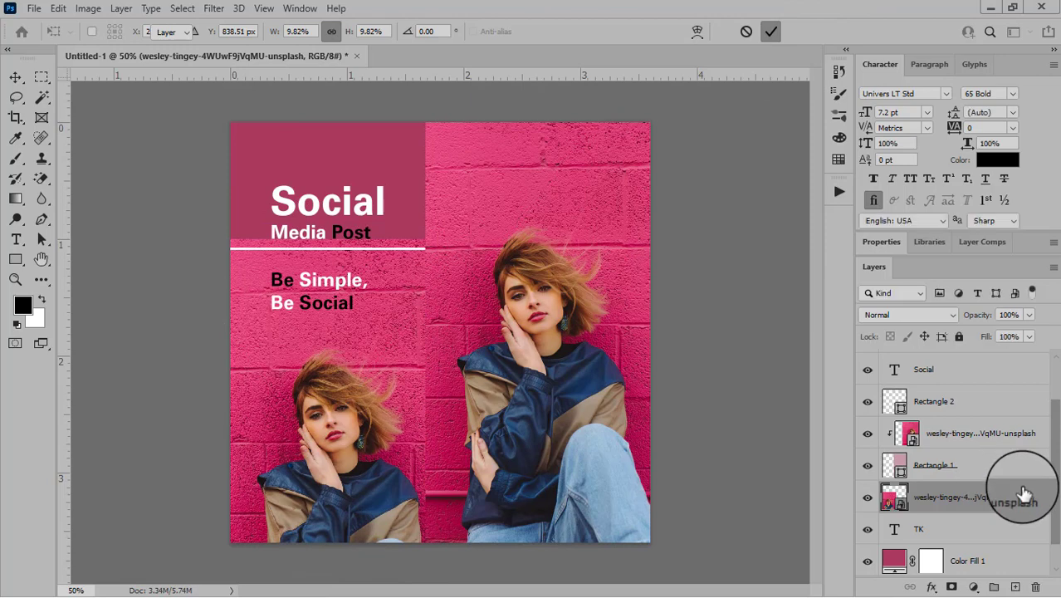
Clip the newly placed photo to the TK text layer with a clipping mask.
left_click(981, 509, "alt")
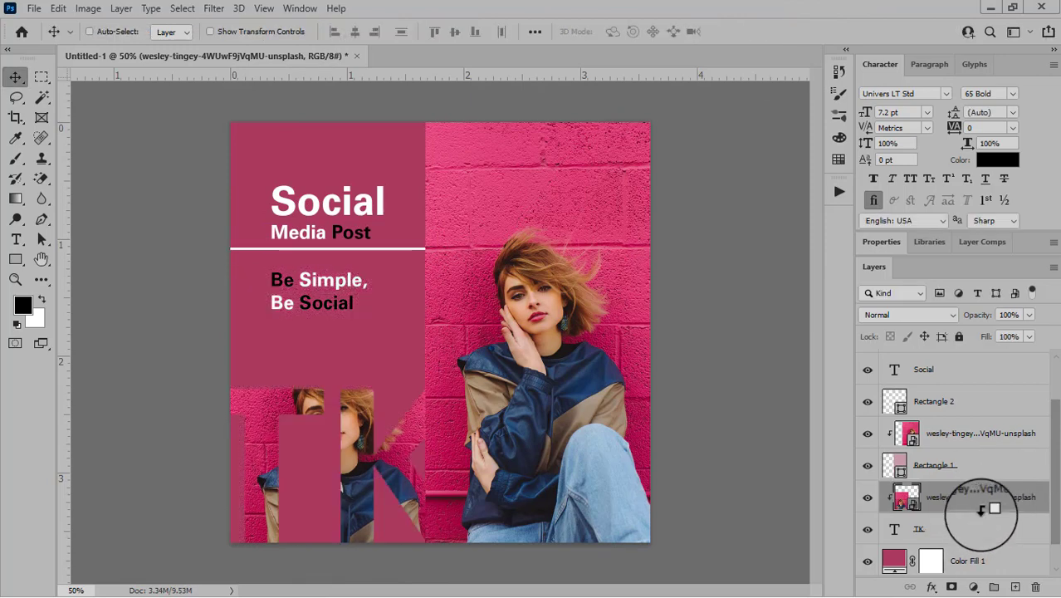
key("ctrl+z")
right_click(971, 497)
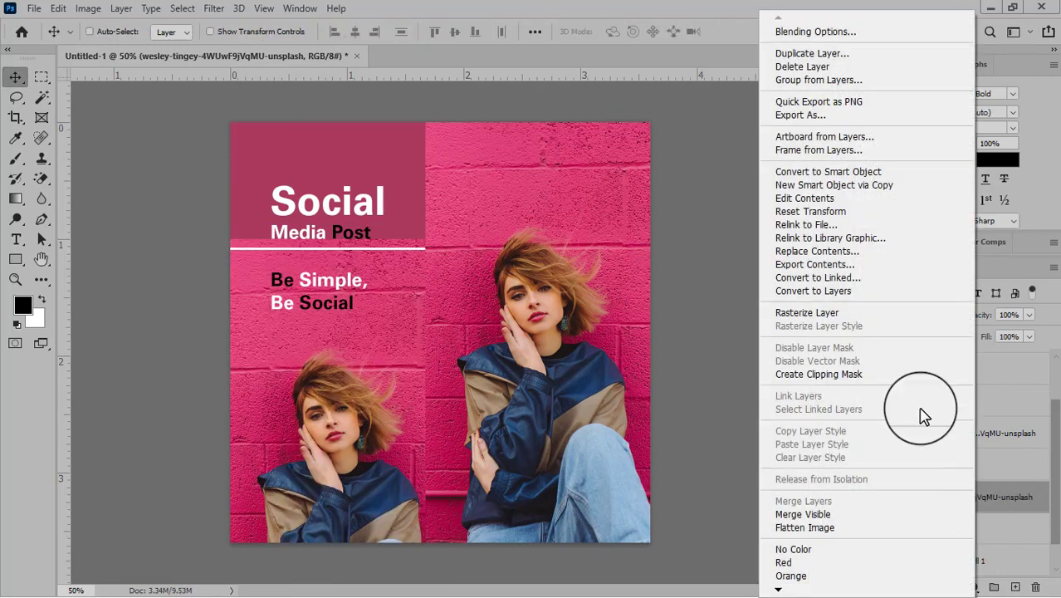
left_click(780, 374)
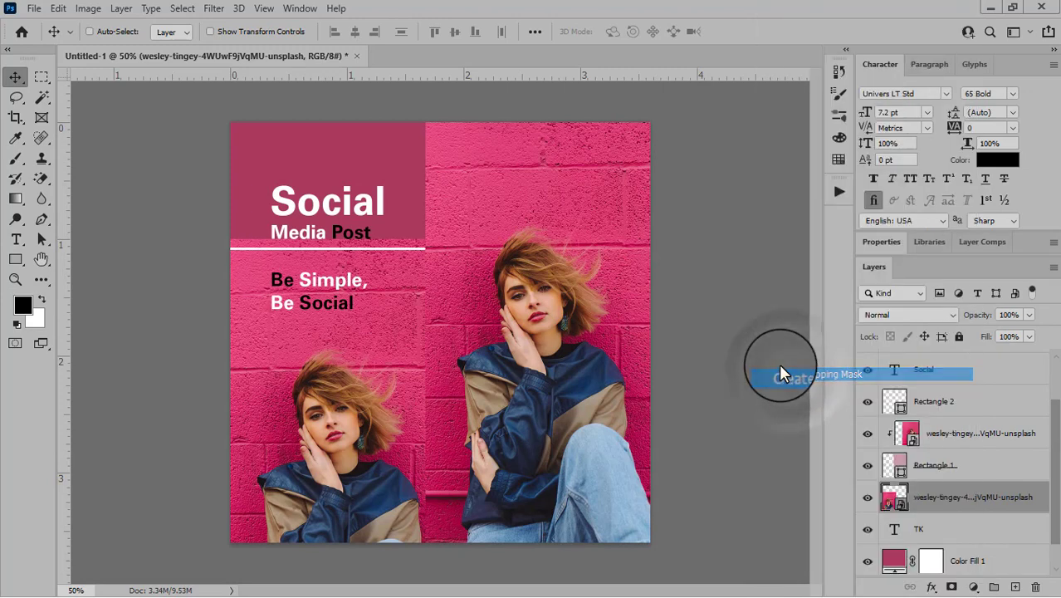
Scale the clipped photo to about 16.2% and shift it left and down so the woman's face shows inside the T.
mouse_move(359, 470)
left_mouse_down()
mouse_move(303, 469)
mouse_move(342, 469)
left_mouse_up()
key("ctrl+t")
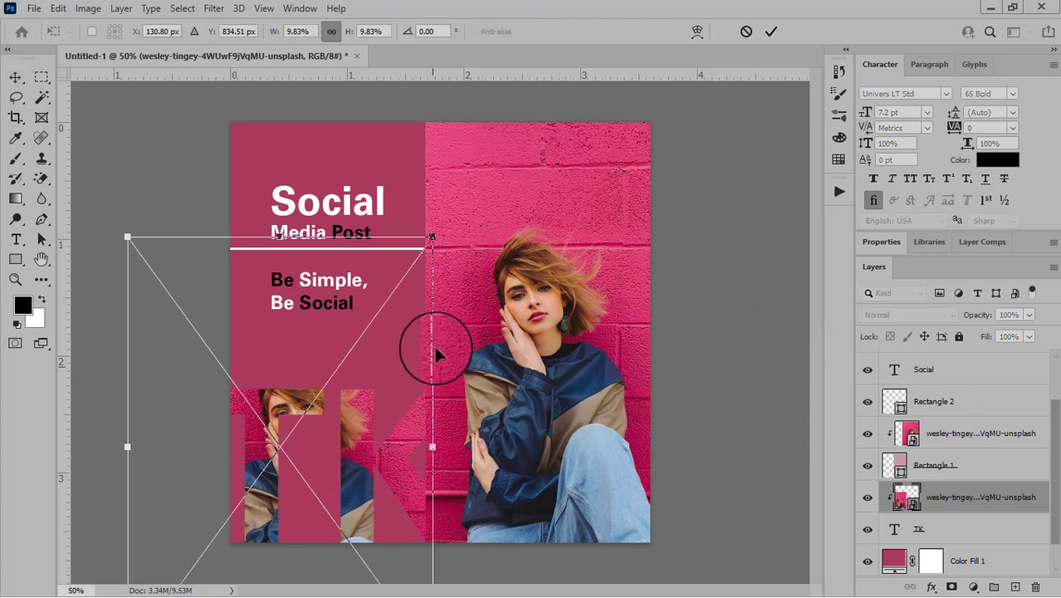
left_click_drag(433, 238, 646, 185)
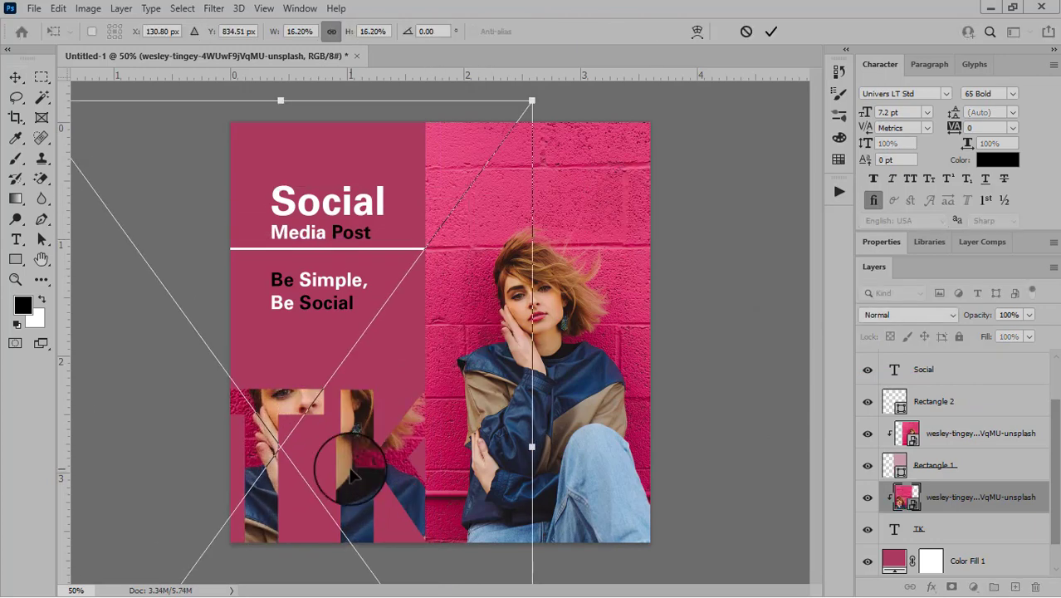
left_click_drag(356, 479, 312, 490)
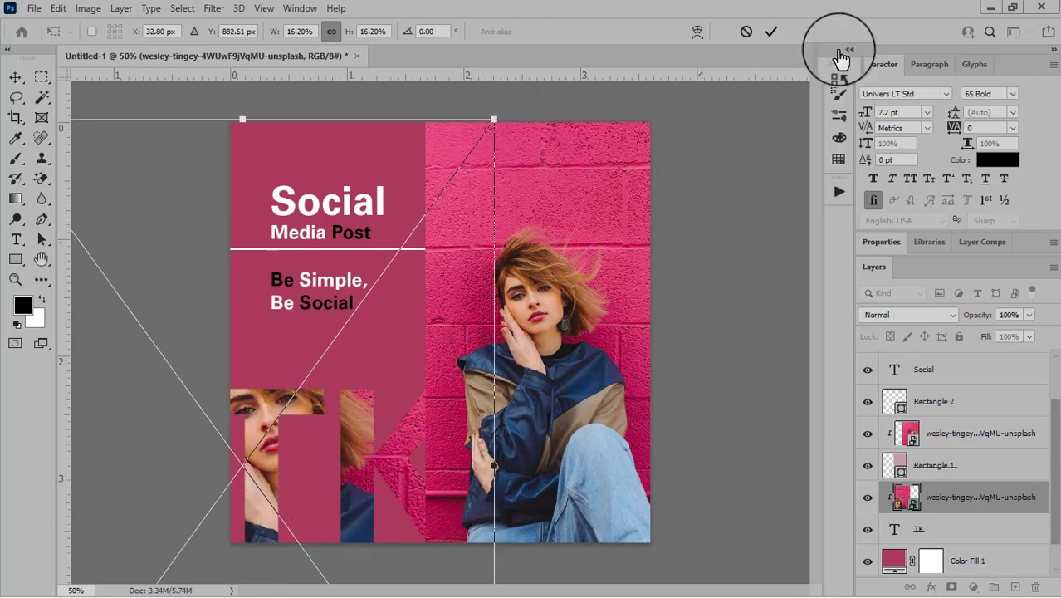
left_click(771, 31)
Add a 2 px outside stroke in very pale pink (about #f9eef2) to the TK text layer.
scroll(920, 464, "down", 1)
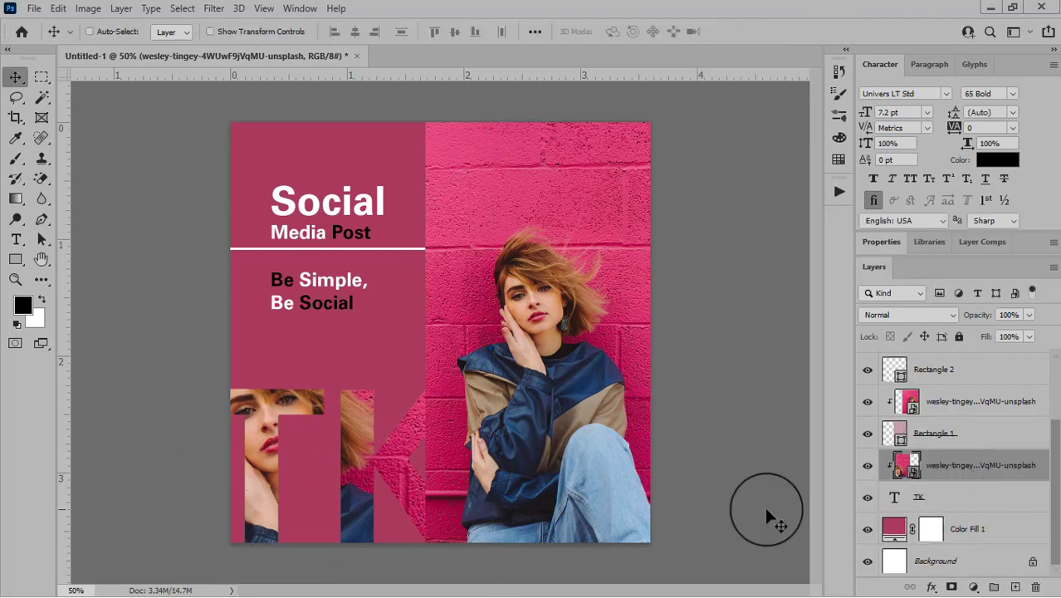
right_click(390, 458)
left_click(425, 478)
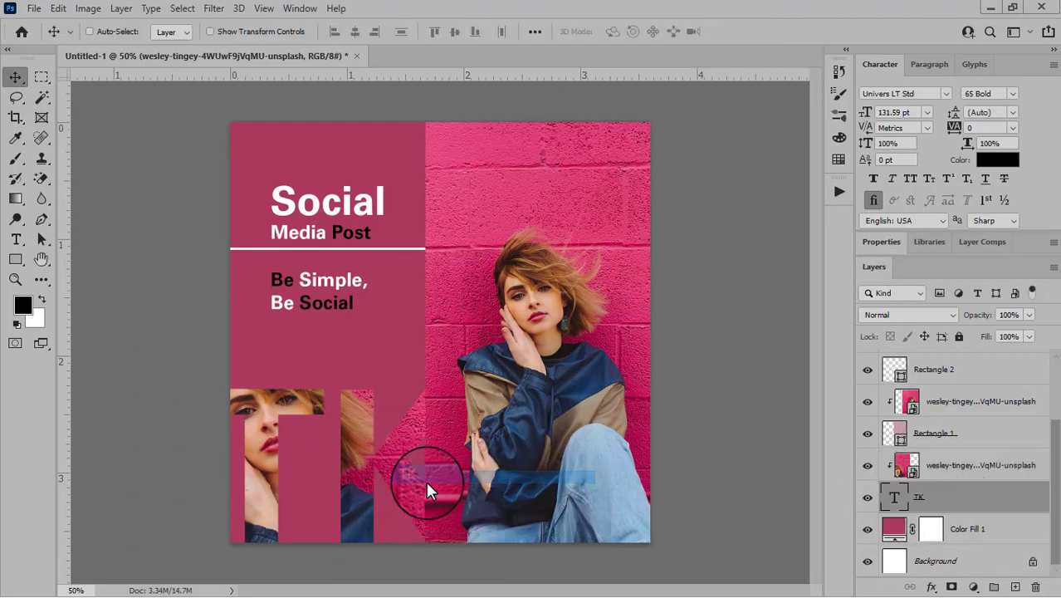
right_click(994, 510)
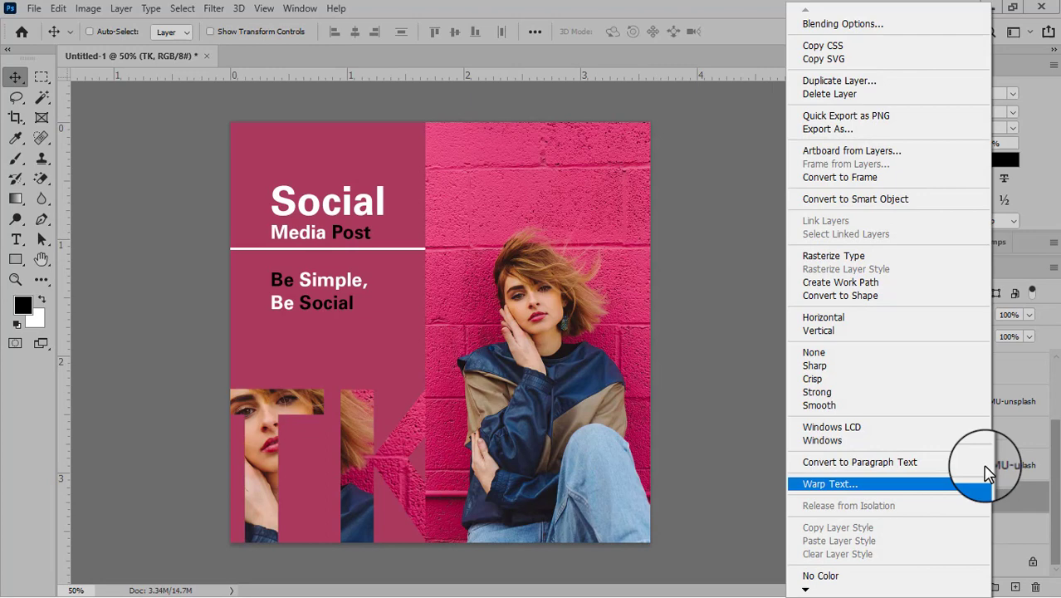
left_click(900, 35)
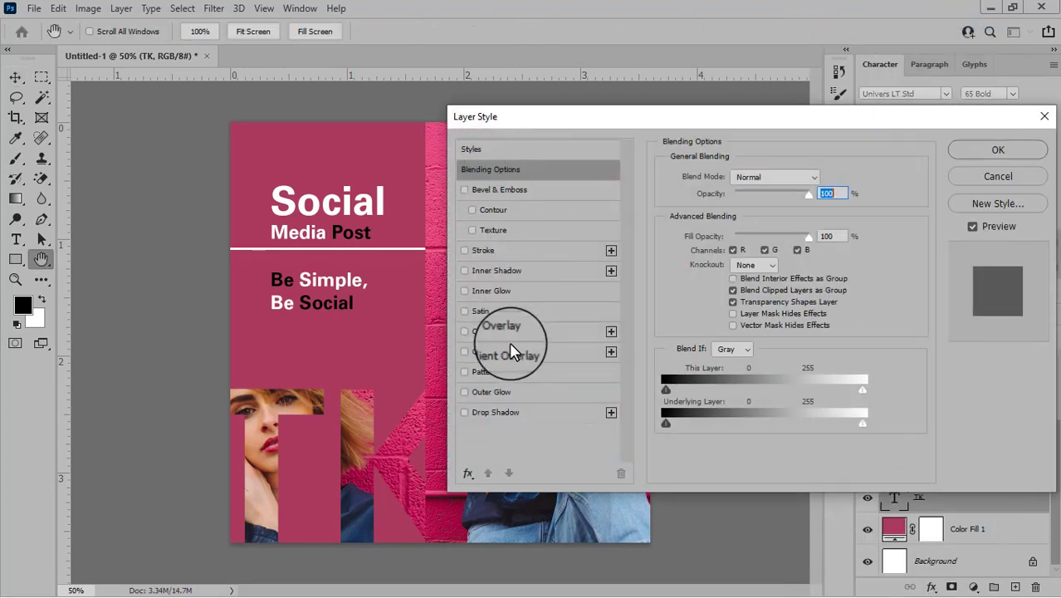
left_click(490, 250)
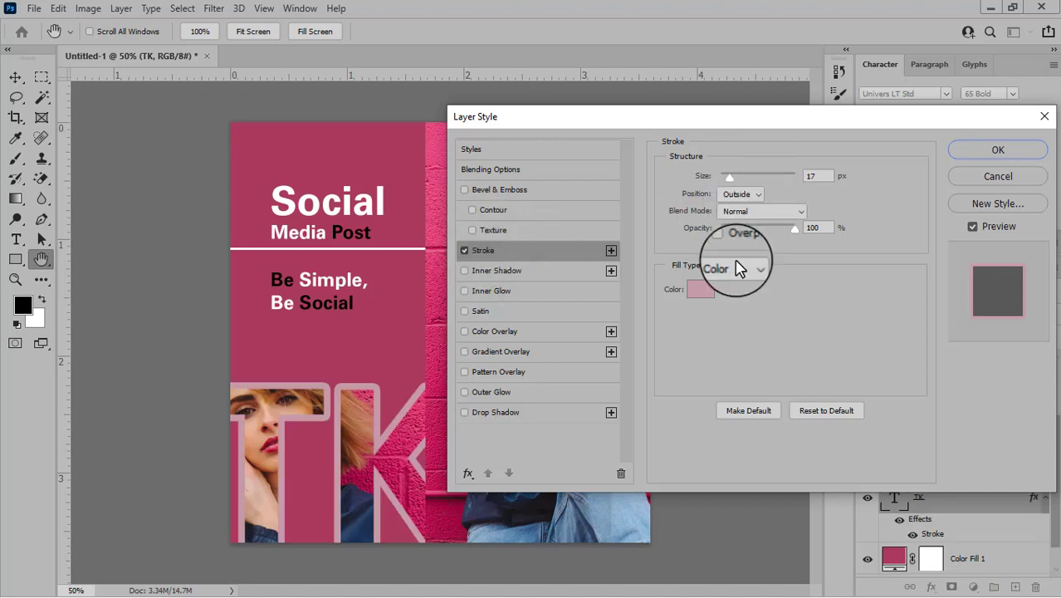
left_click(700, 289)
left_click_drag(689, 256, 658, 218)
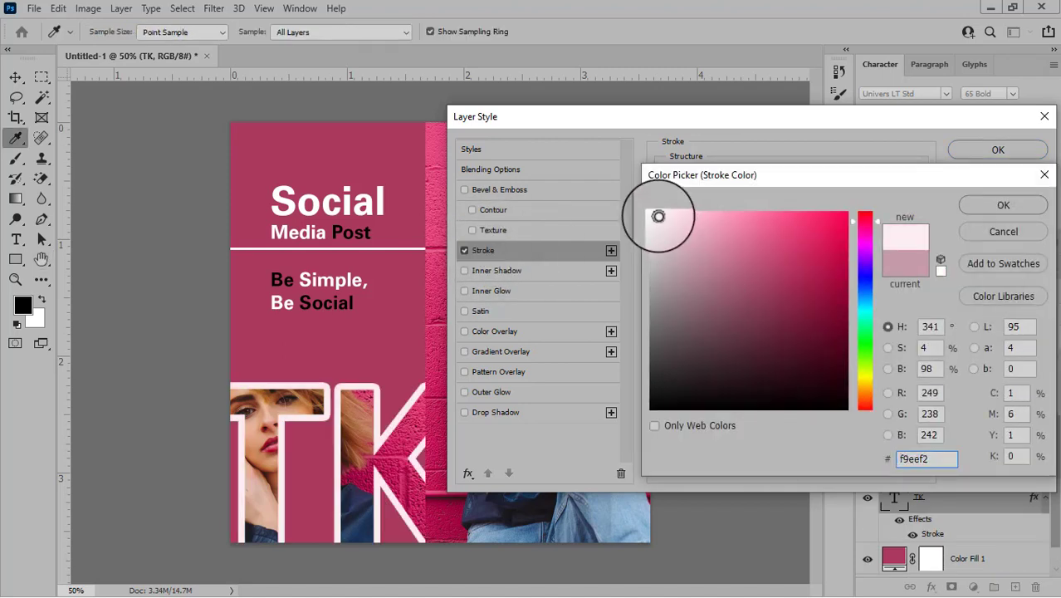
left_click(976, 200)
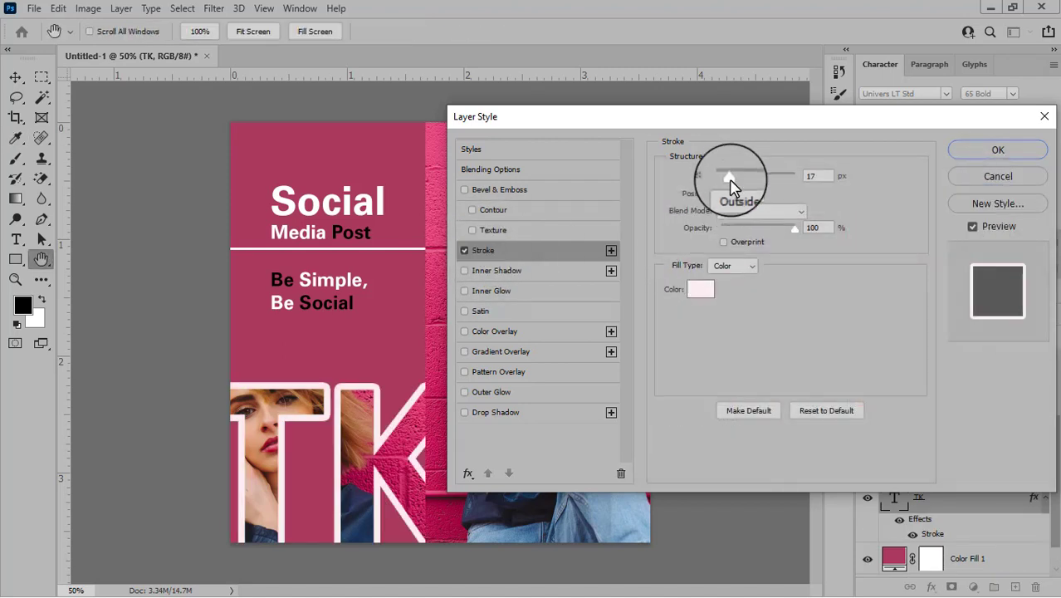
left_click_drag(729, 179, 720, 187)
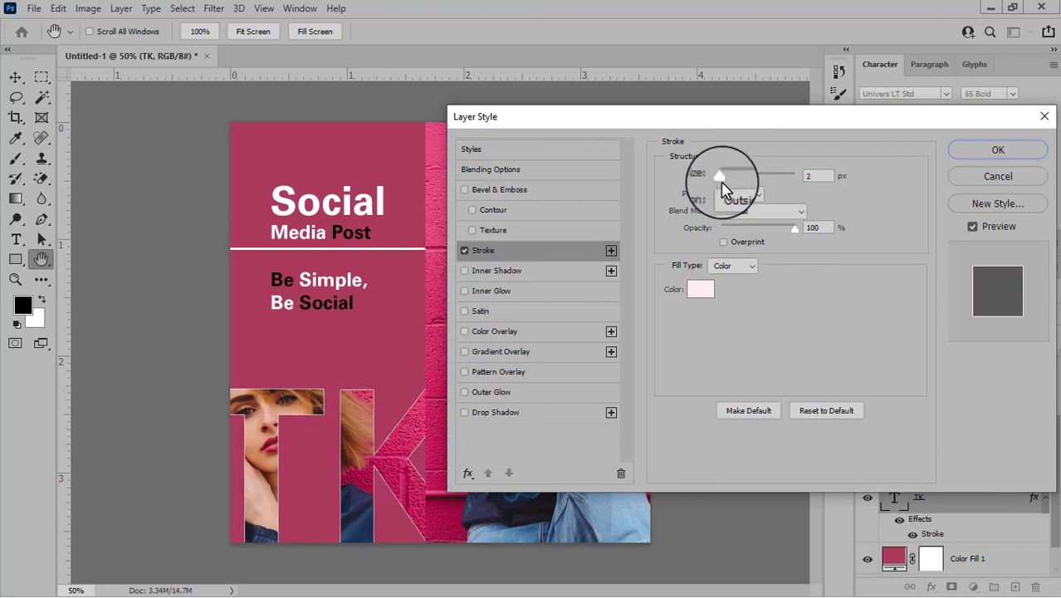
left_click(996, 149)
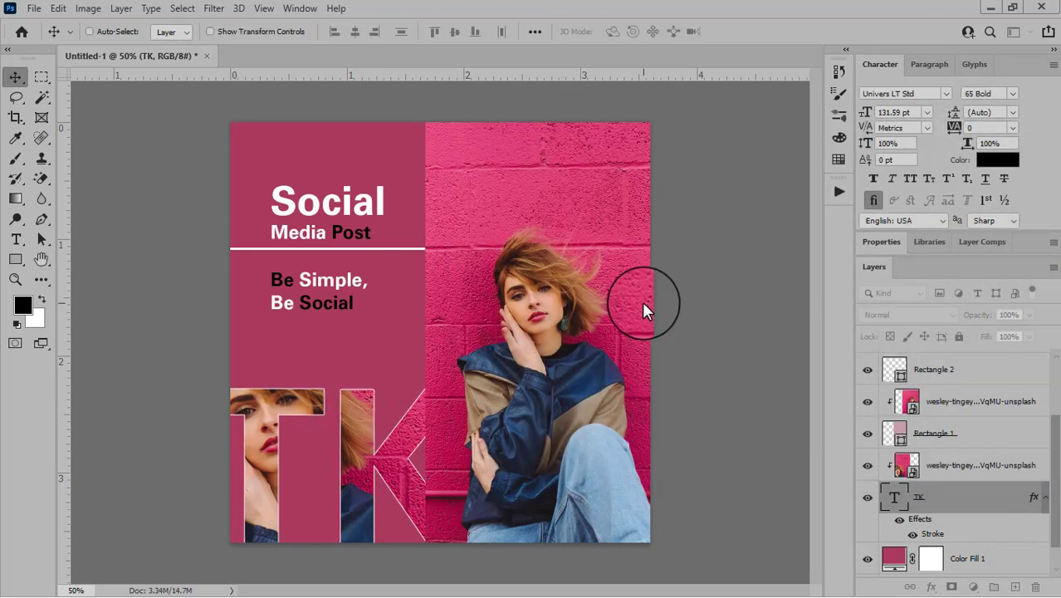
Enlarge the "Social" heading to about 32.7 pt and move it up, keeping it centred over "Media Post".
left_click(330, 206, "ctrl")
key("ctrl+t")
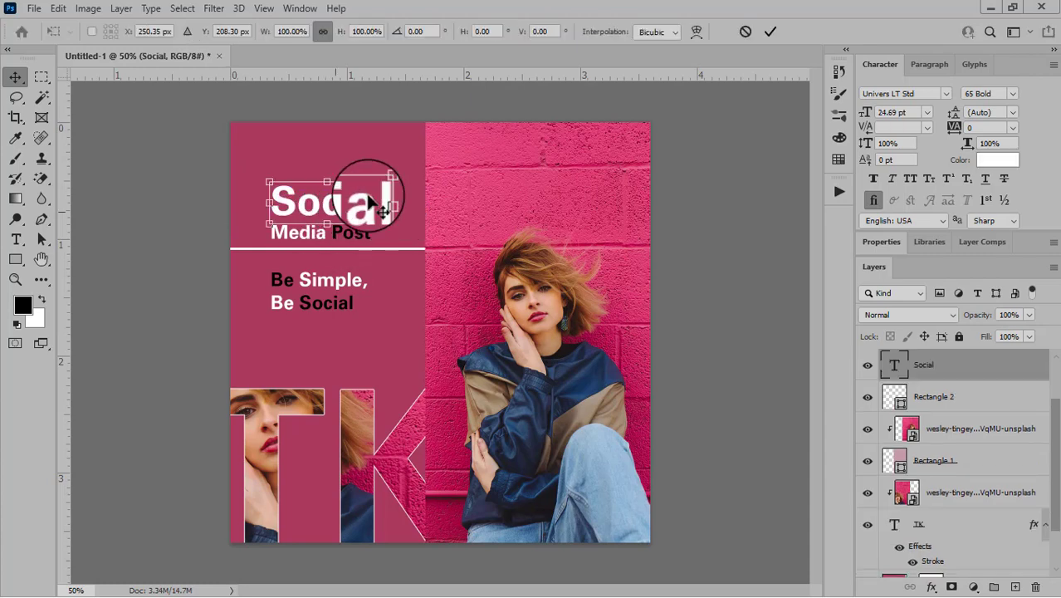
mouse_move(388, 175)
left_mouse_down()
mouse_move(406, 166)
mouse_move(400, 176)
left_mouse_up()
left_click_drag(355, 212, 355, 182)
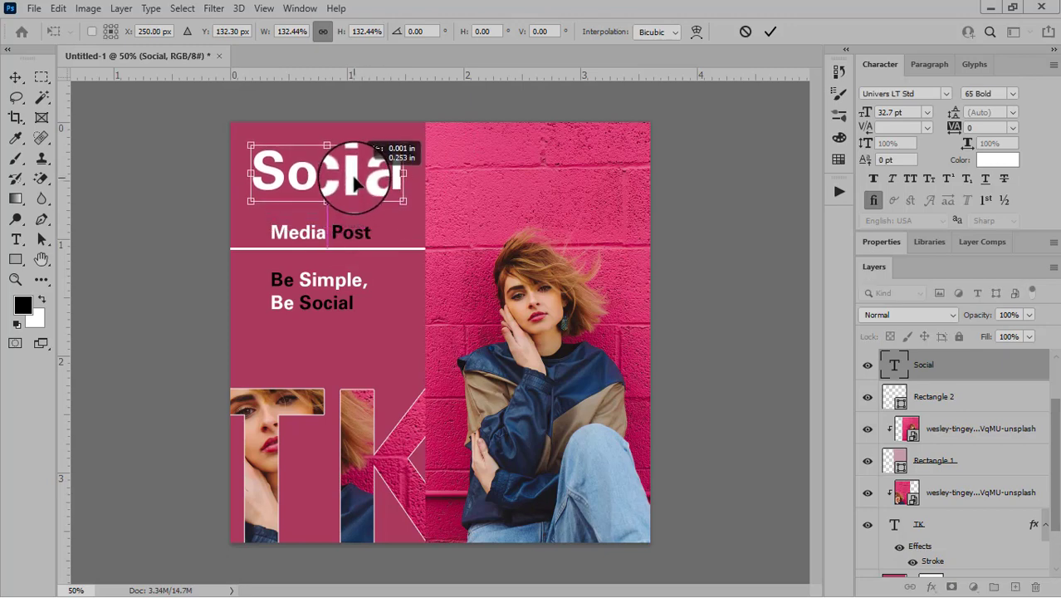
left_click(766, 39)
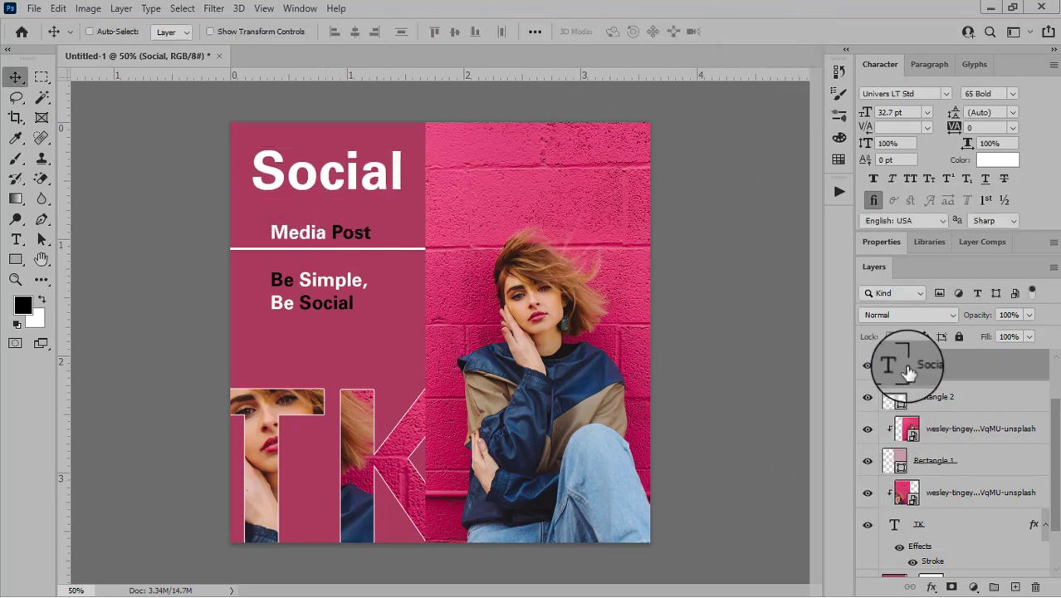
Turn the "Social" heading into outlined text with 0% fill opacity and a 2 px outside stroke in very pale pink.
right_click(1001, 370)
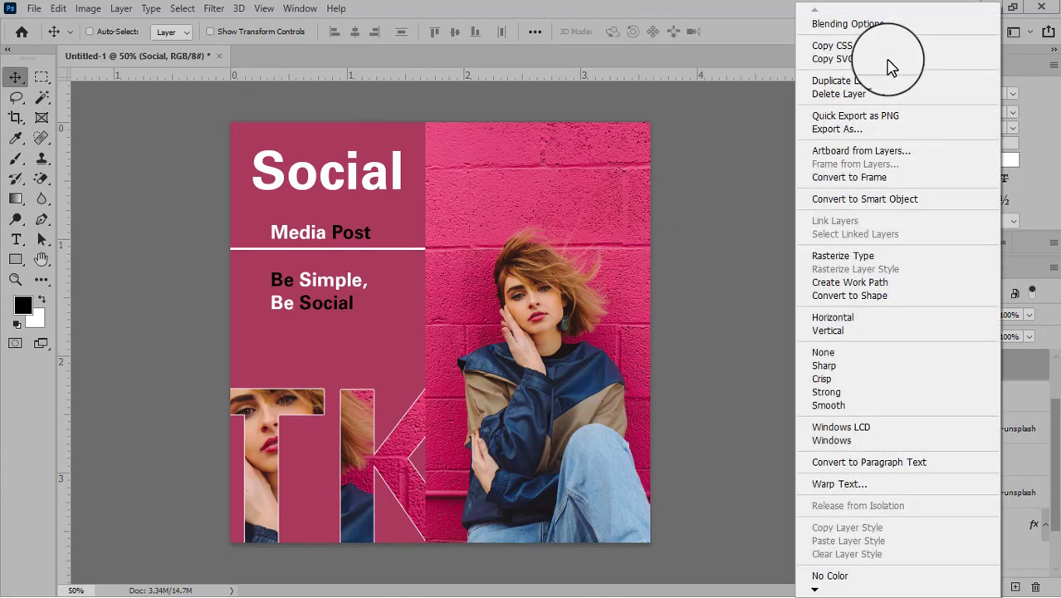
left_click(867, 24)
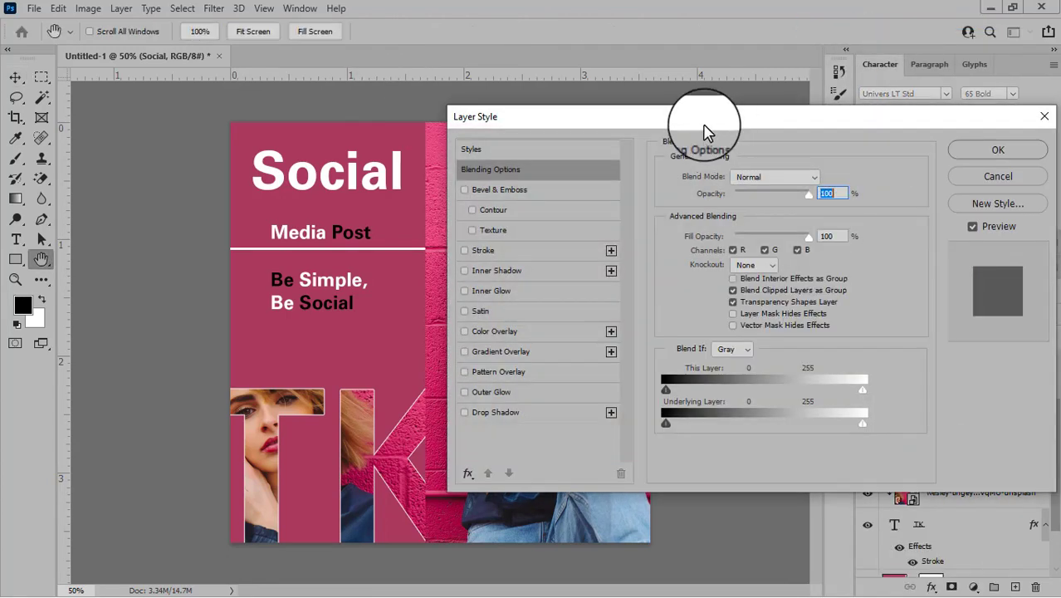
left_click_drag(705, 119, 780, 117)
left_click_drag(898, 231, 781, 237)
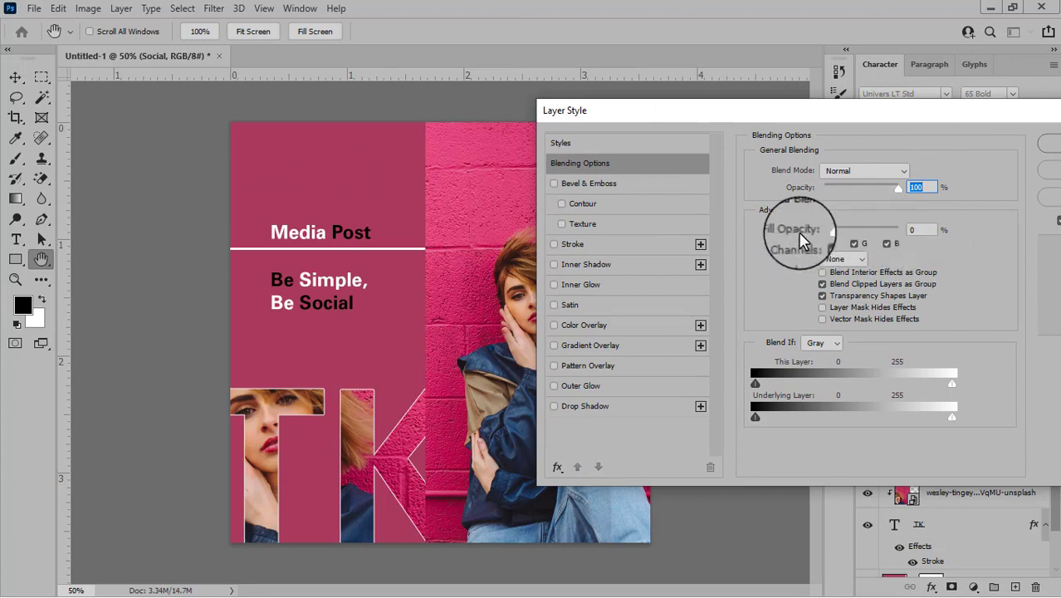
left_click(581, 244)
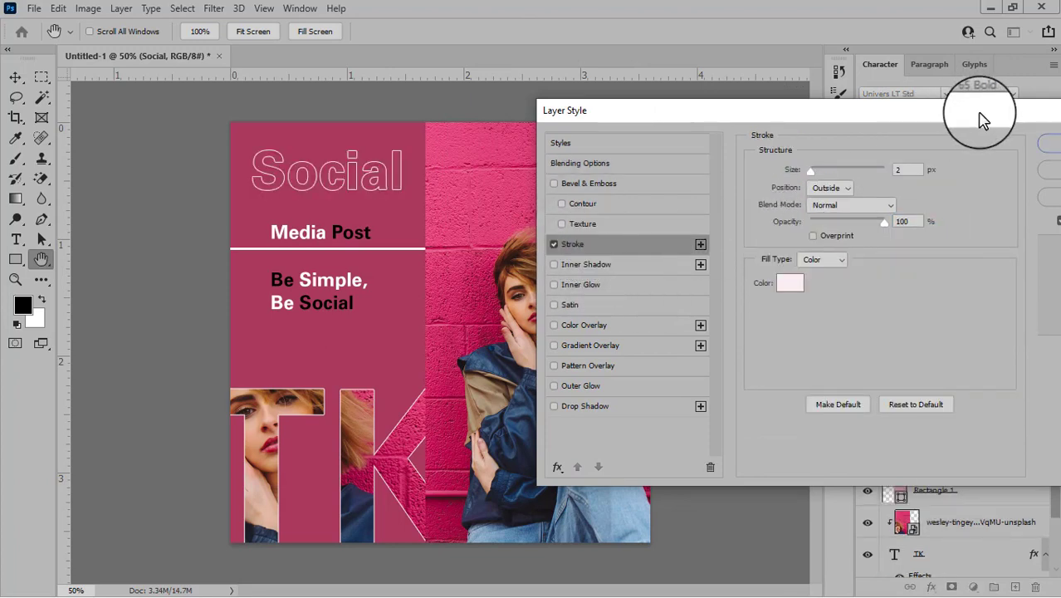
left_click(1046, 143)
Move the outlined "Social" heading down to just above "Media Post", and shift "Media Post" left to align with the heading's left edge.
right_click(354, 184)
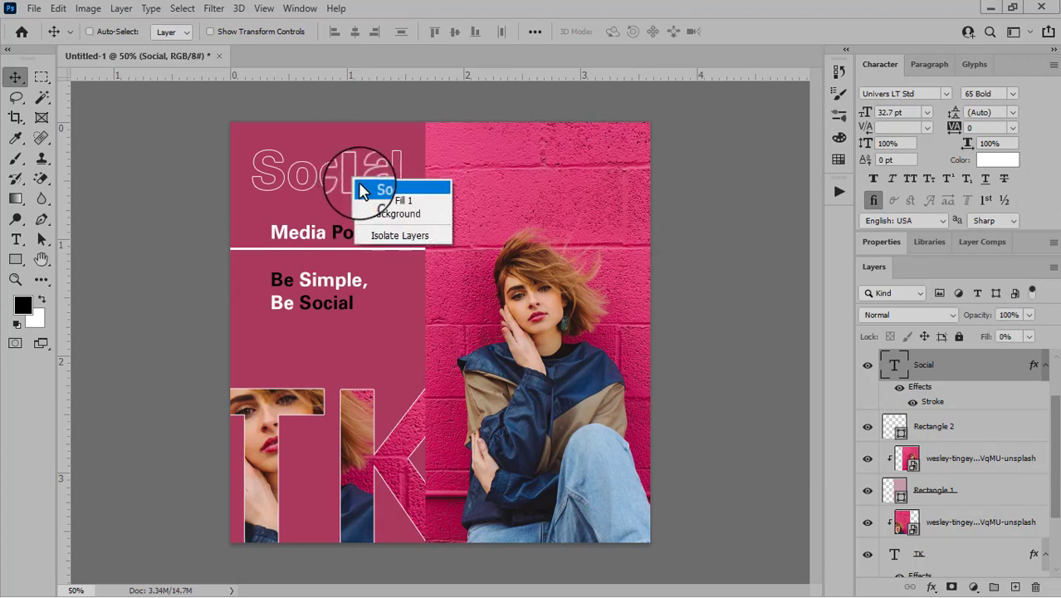
left_click(363, 184)
left_click_drag(353, 193, 352, 220)
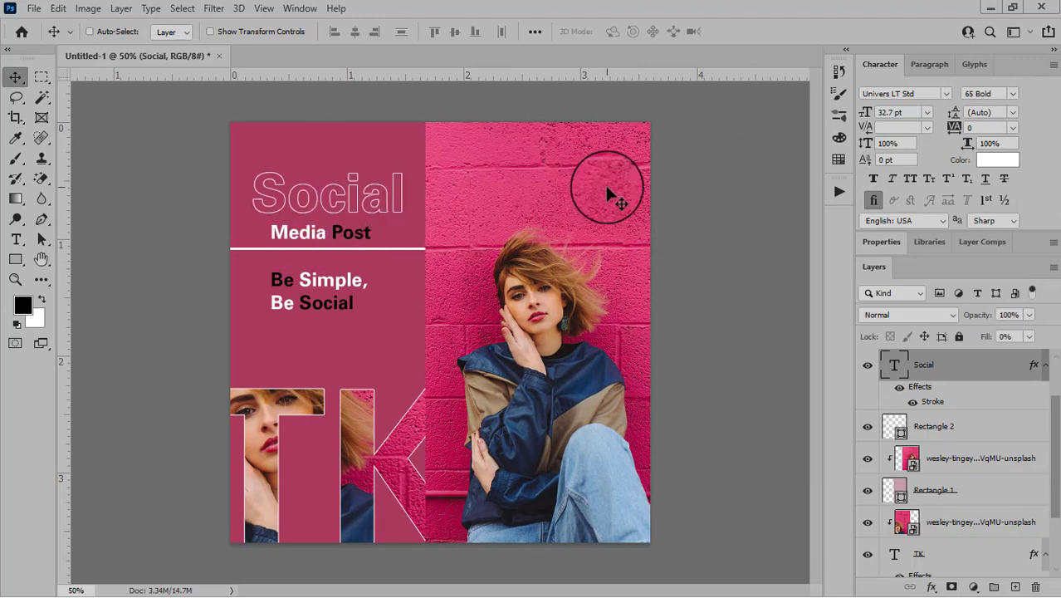
right_click(334, 240)
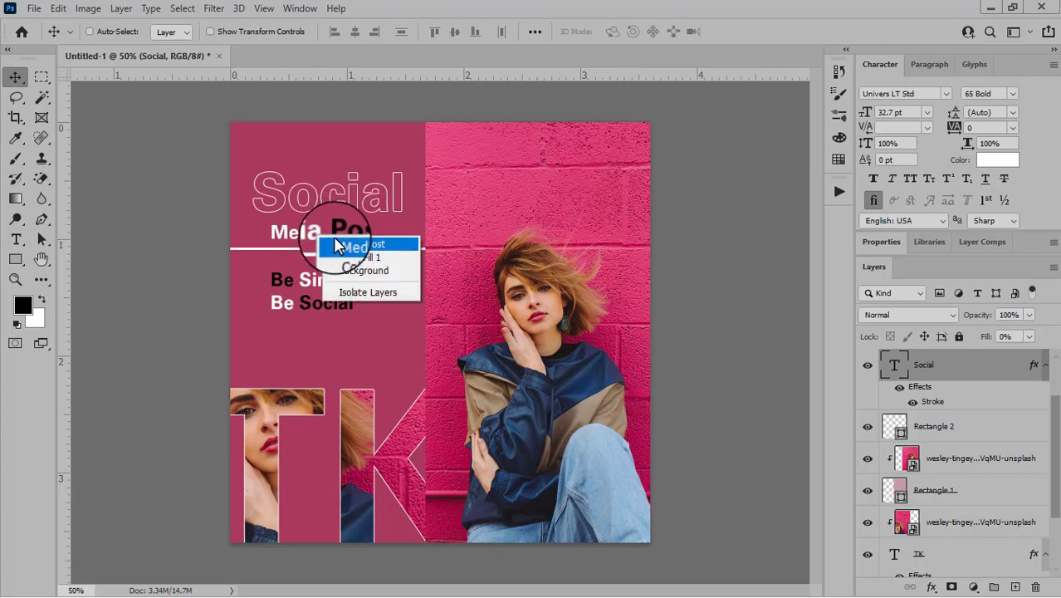
left_click(349, 244)
left_click_drag(339, 243, 322, 241)
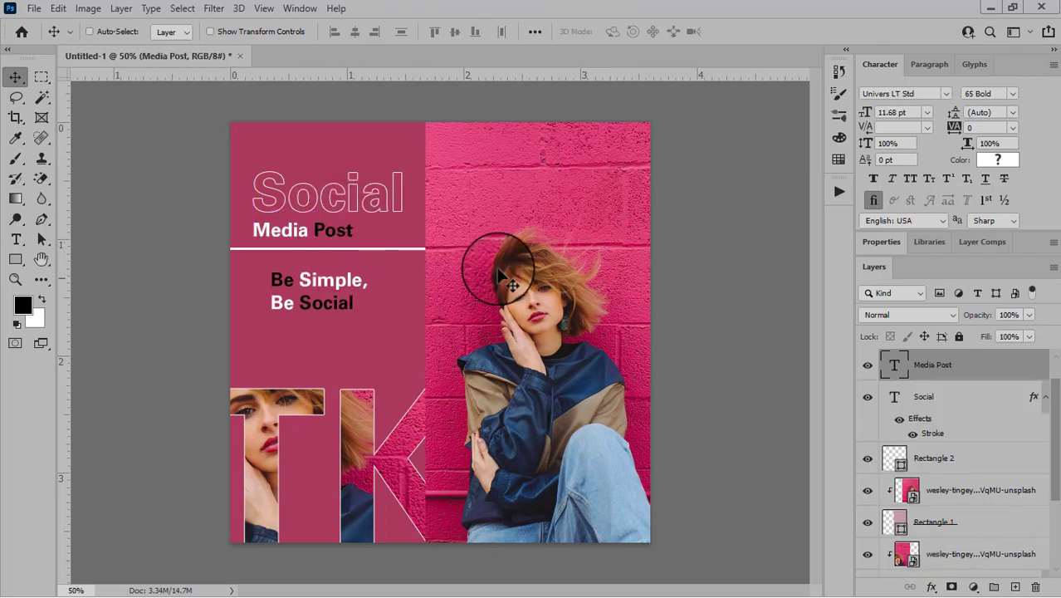